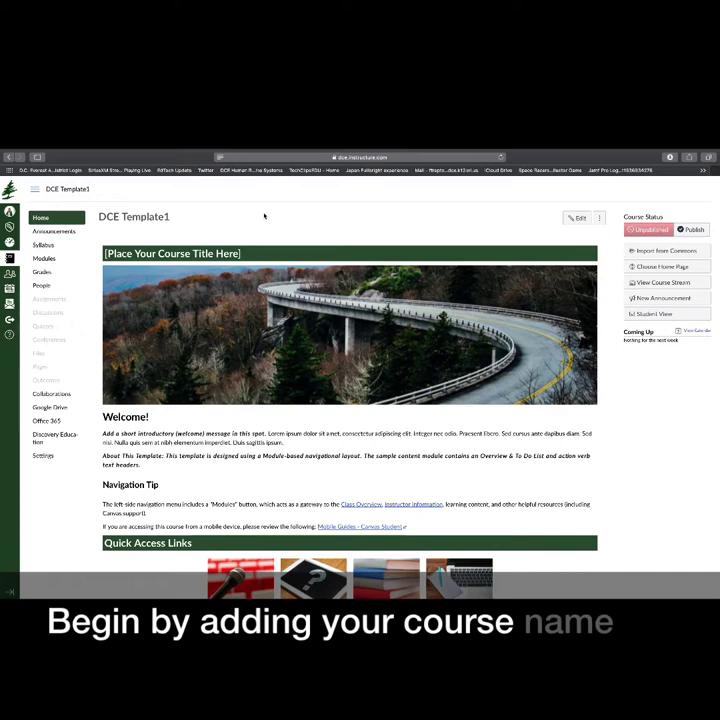
# Open the home page editor and retitle the banner 'Algebra 1'.
pyautogui.click(578, 219)
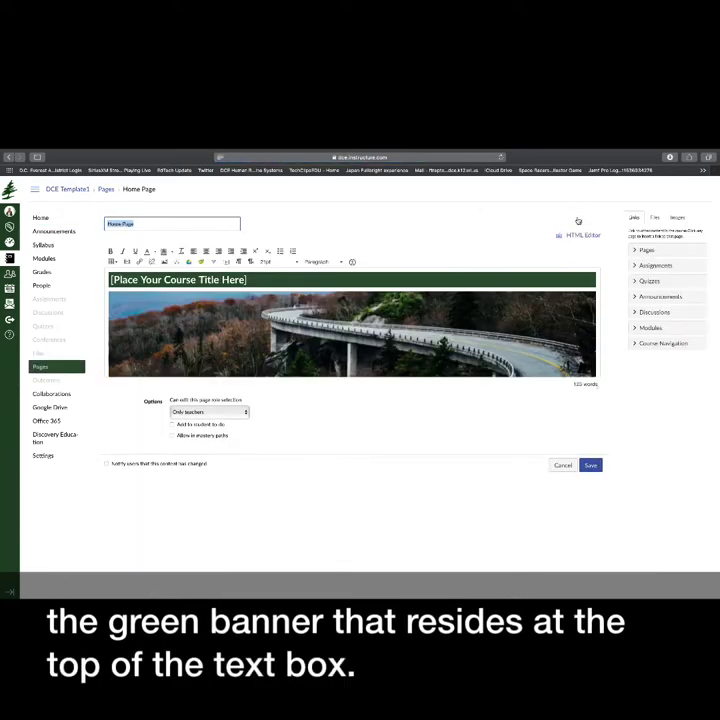
pyautogui.tripleClick(112, 280)
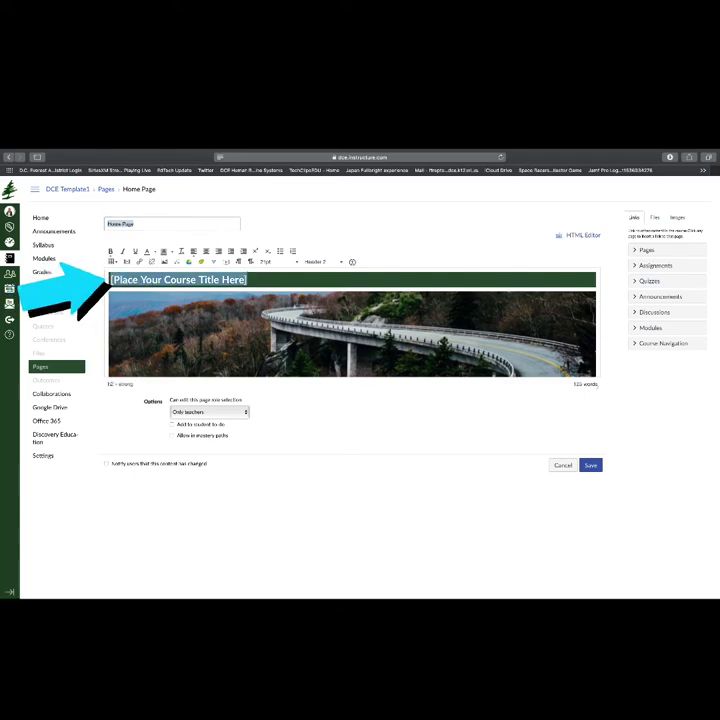
pyautogui.write('Algebra')
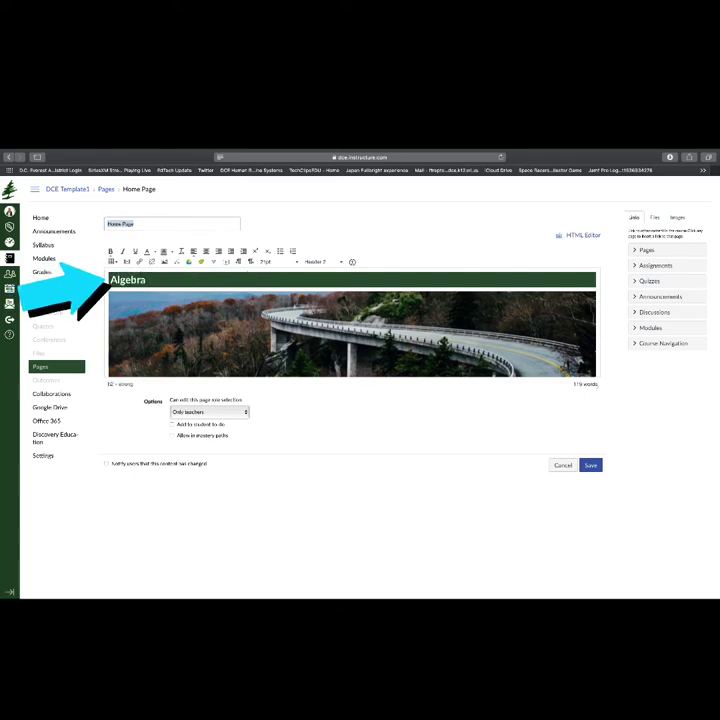
pyautogui.write(' 1')
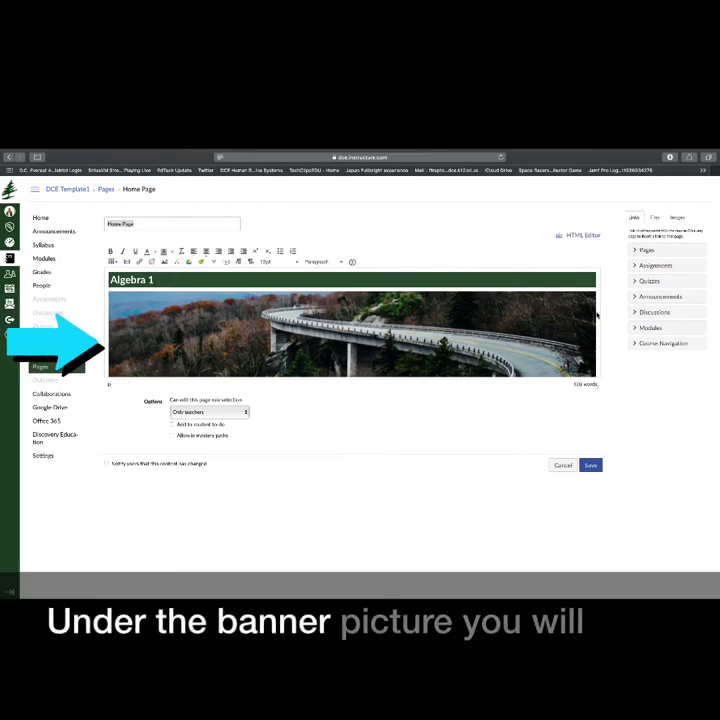
# Replace the sample welcome paragraph with 'Welcome to our Algebra course!'.
pyautogui.scroll(-3, 352, 320)
pyautogui.click(190, 340)
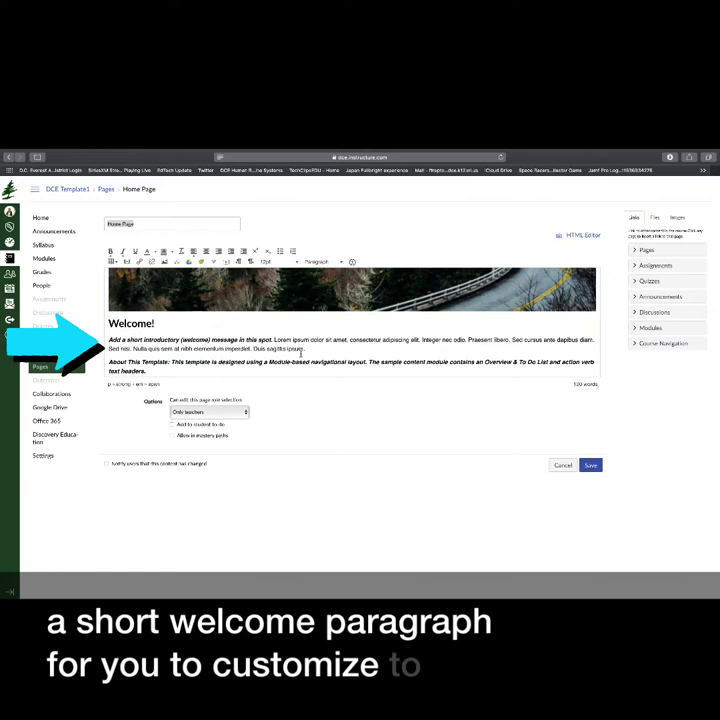
pyautogui.moveTo(304, 348); pyautogui.dragTo(109, 340)
pyautogui.write('We')
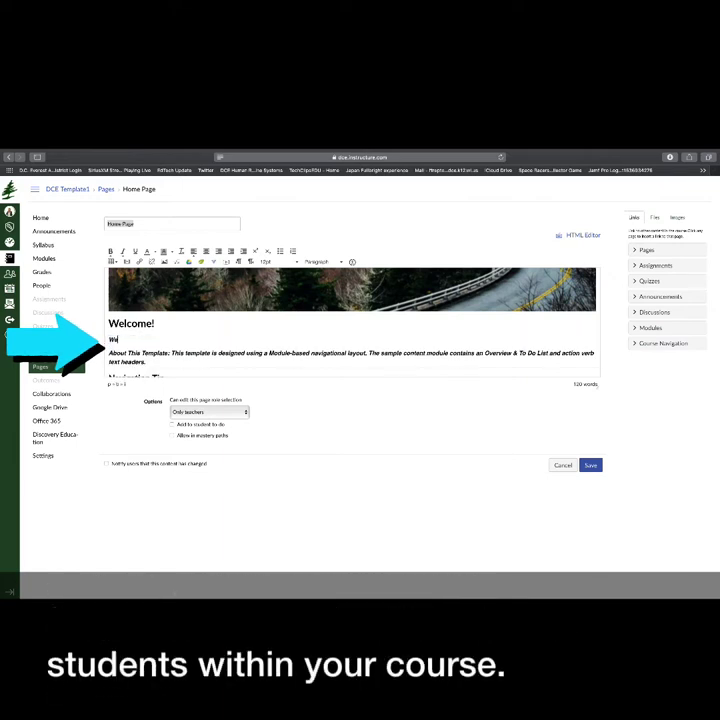
pyautogui.write('lcome to our Algebra course!')
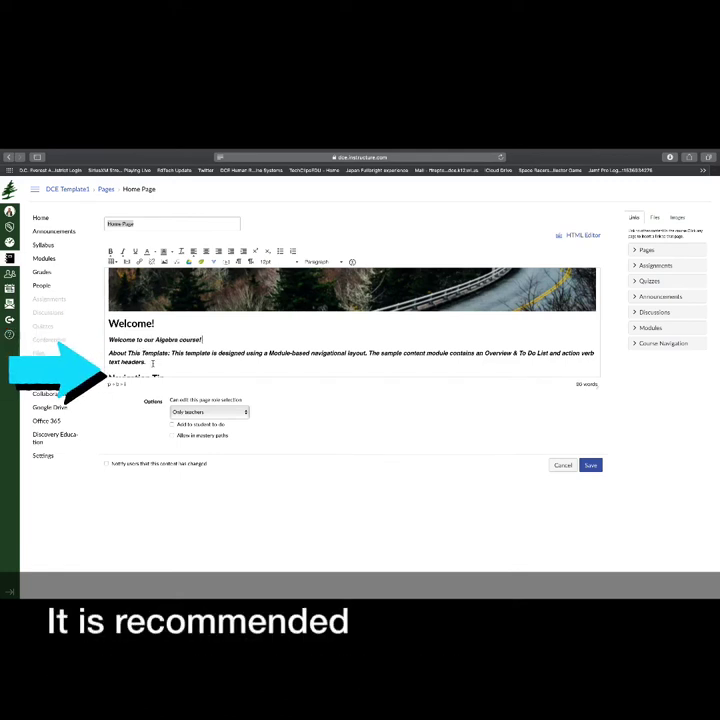
# Delete the About This Template paragraph and move down through the Quick Access Links area.
pyautogui.moveTo(153, 363); pyautogui.dragTo(109, 352)
pyautogui.press('BackSpace')
pyautogui.press('BackSpace')
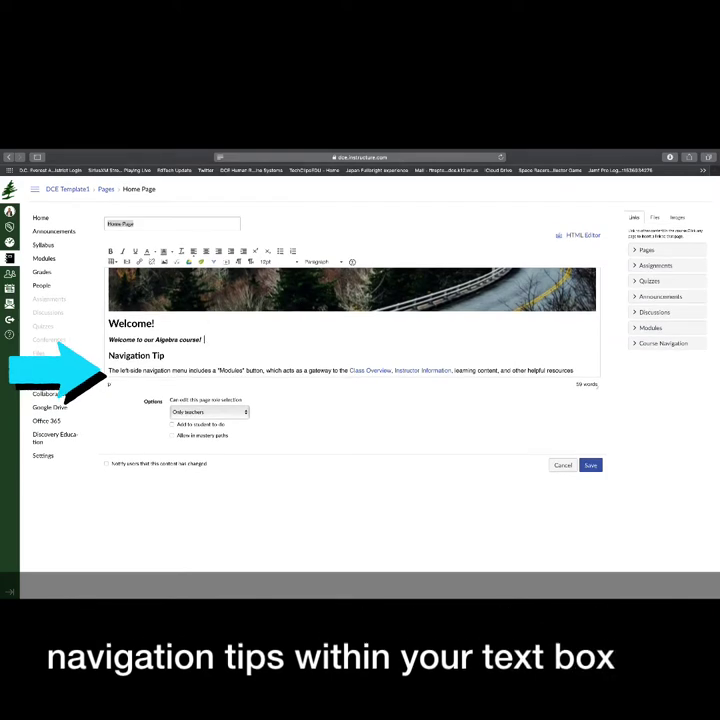
pyautogui.click(110, 370)
pyautogui.press('Down')
pyautogui.press('Down')
pyautogui.press('Down')
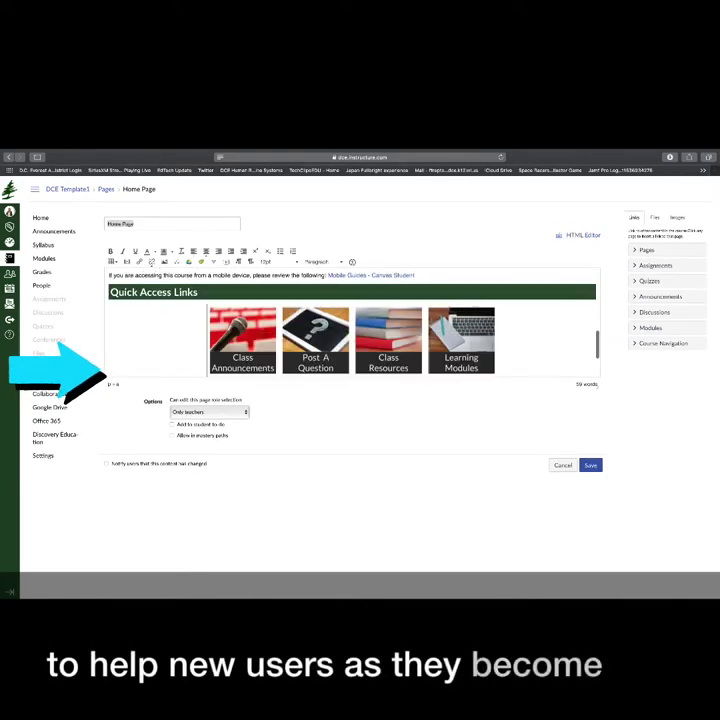
pyautogui.press('Down')
pyautogui.press('Up')
pyautogui.press('Up')
pyautogui.press('Up')
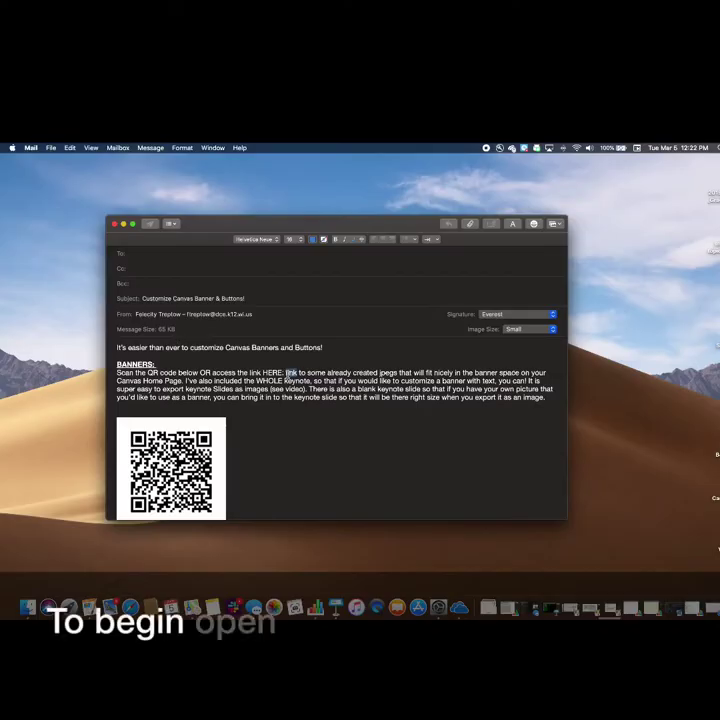
# Open the email's 'link' hyperlink to reach the shared Canvas Backgrounds folder.
pyautogui.rightClick(291, 374)
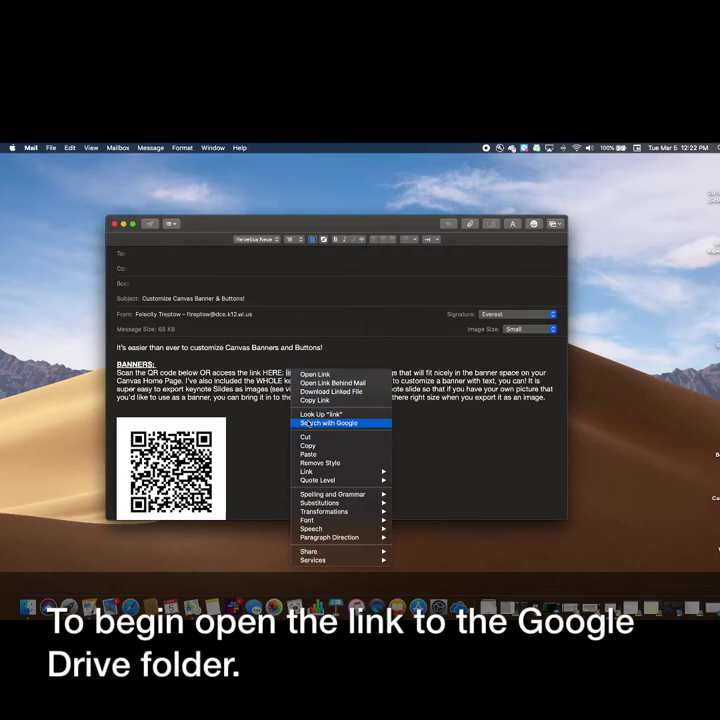
pyautogui.click(311, 375)
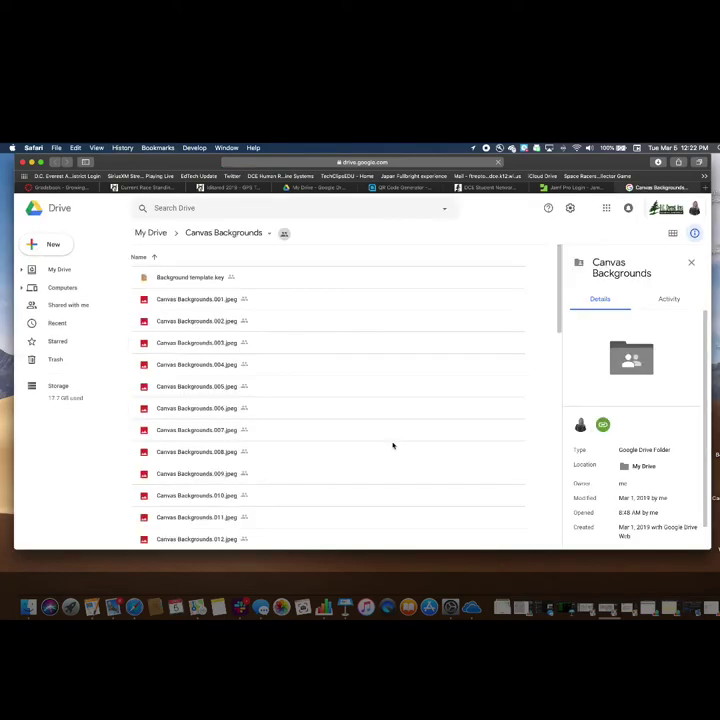
# Download the Canvas Backgrounds folder as a zip from its folder dropdown.
pyautogui.click(269, 234)
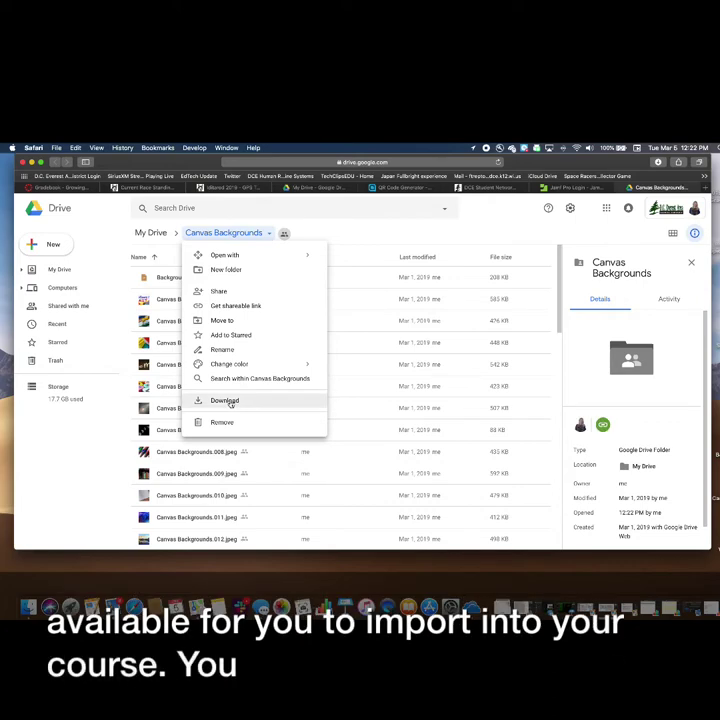
pyautogui.click(230, 402)
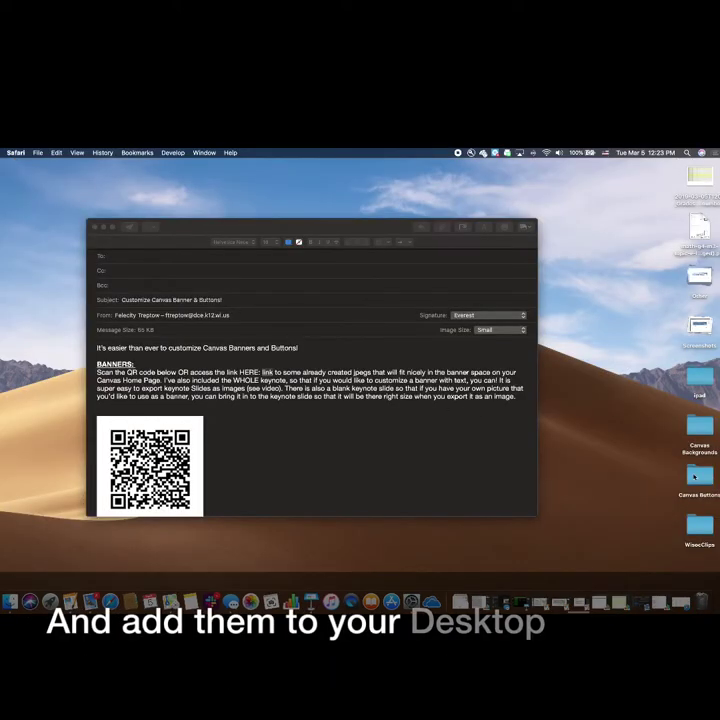
# Open the Desktop Canvas Backgrounds folder and browse its two Keynote files and 45 banner JPEGs.
pyautogui.click(700, 430)
pyautogui.doubleClick(700, 430)
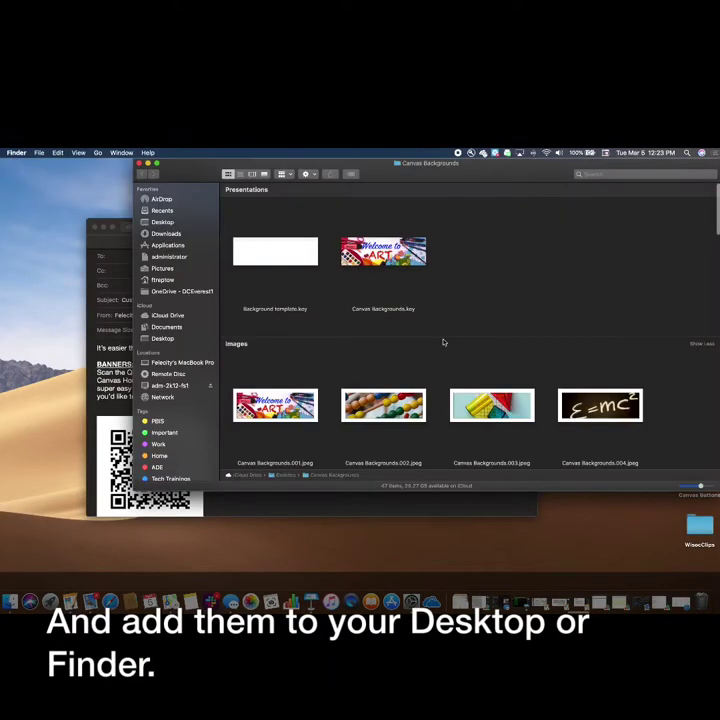
pyautogui.scroll(-5, 354, 350)
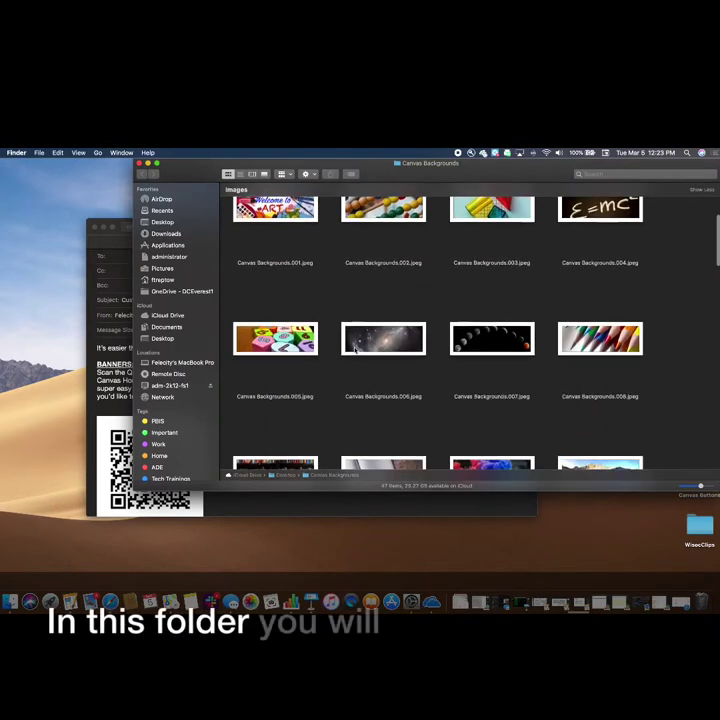
pyautogui.scroll(-2, 354, 350)
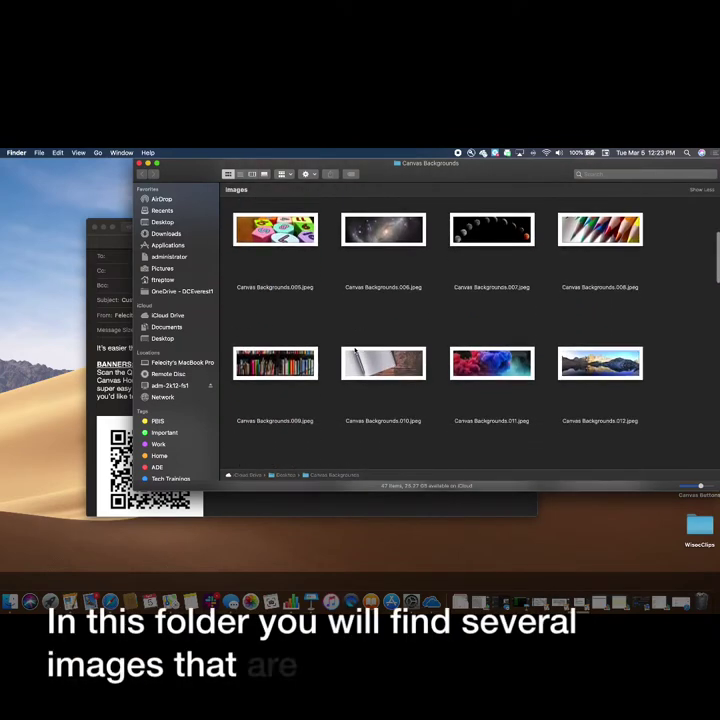
pyautogui.scroll(-5, 354, 350)
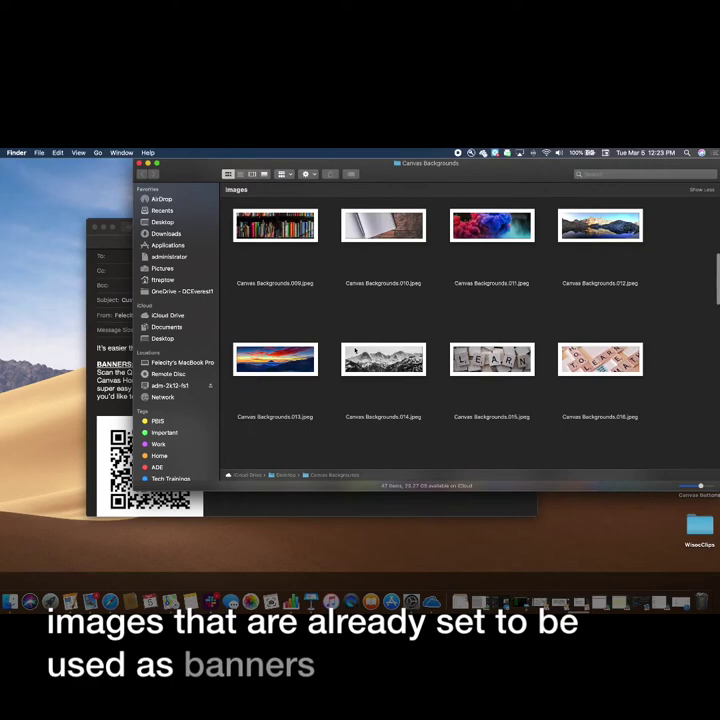
pyautogui.scroll(-5, 354, 350)
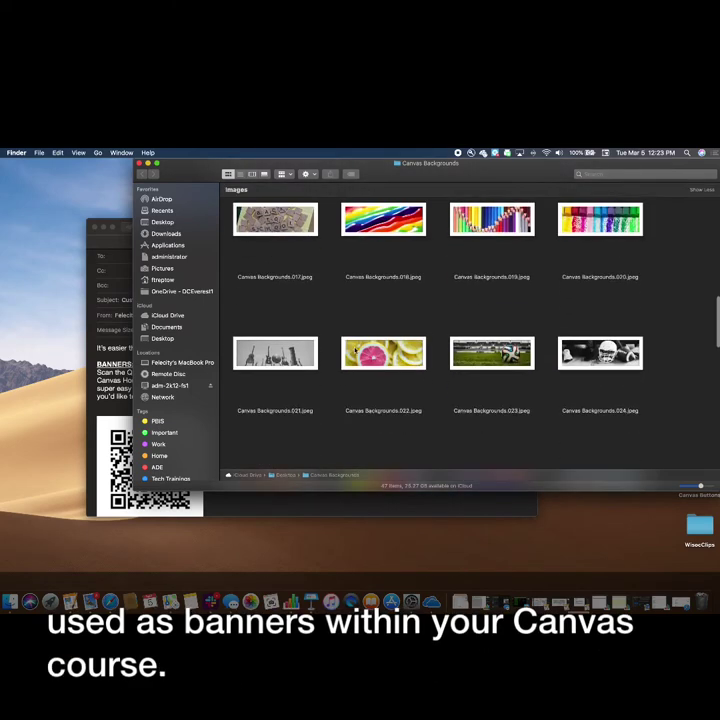
pyautogui.scroll(-4, 354, 350)
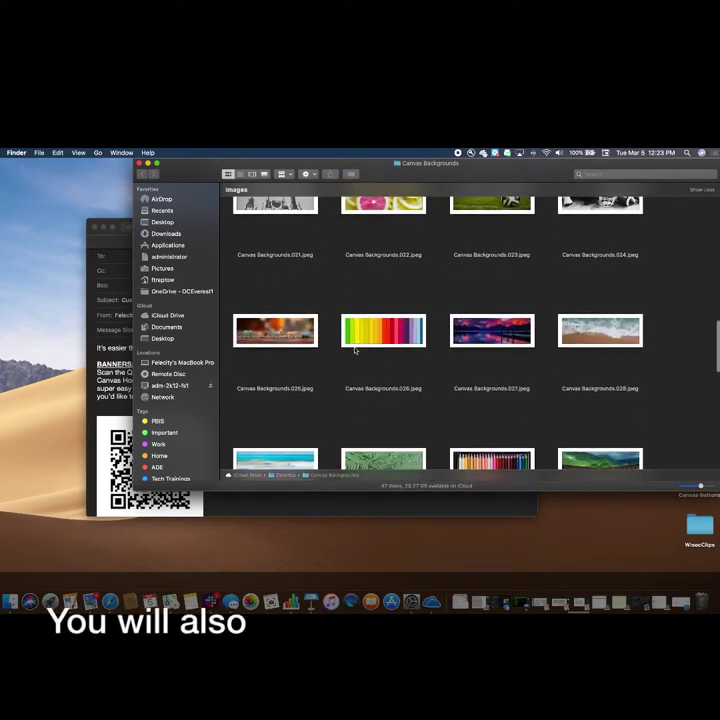
pyautogui.scroll(-4, 354, 350)
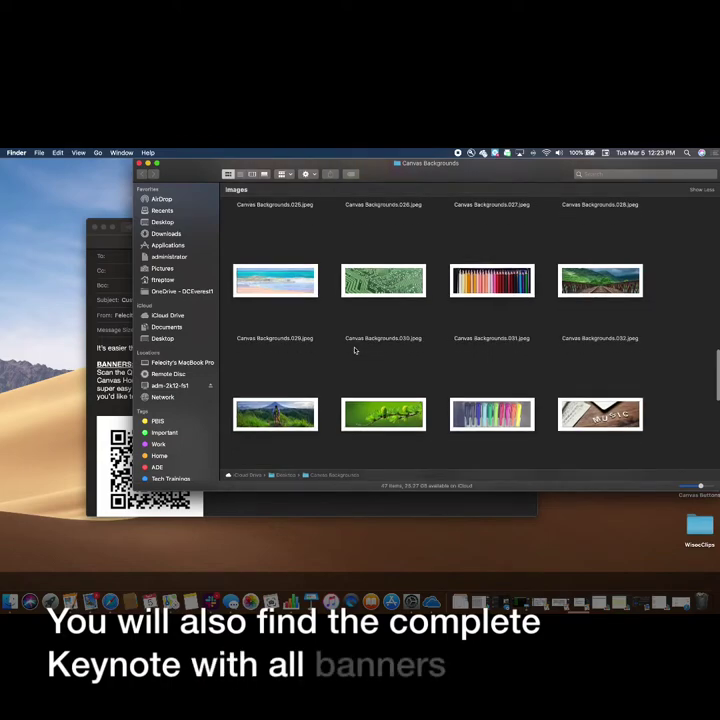
pyautogui.scroll(-3, 354, 350)
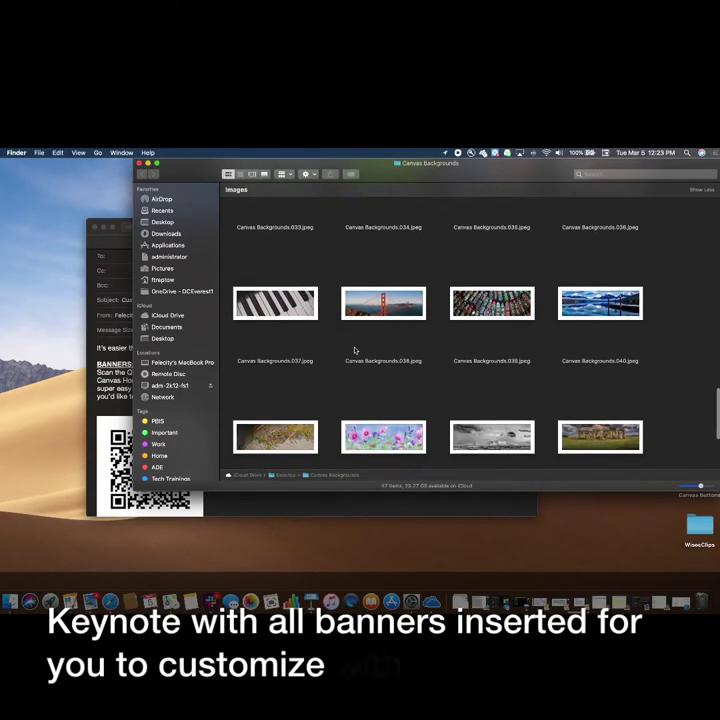
pyautogui.scroll(-5, 354, 350)
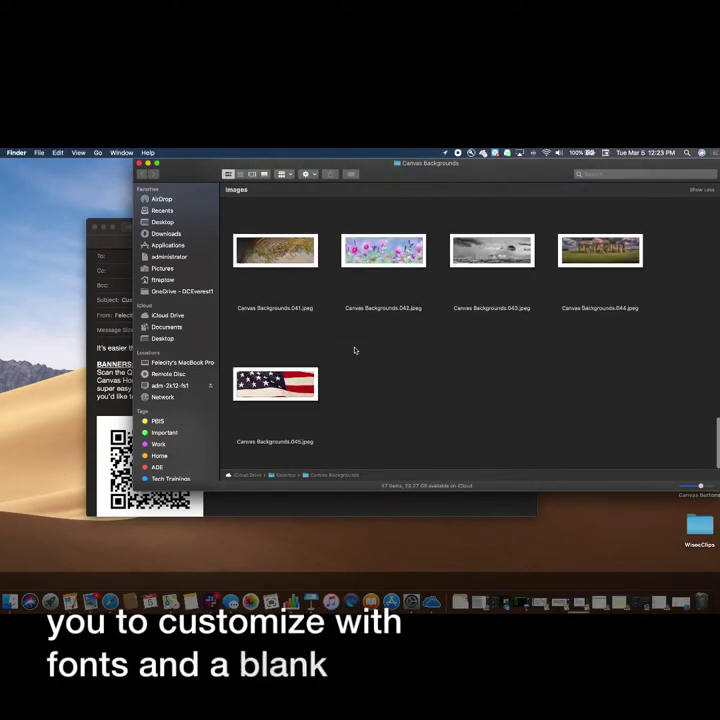
pyautogui.scroll(20, 354, 350)
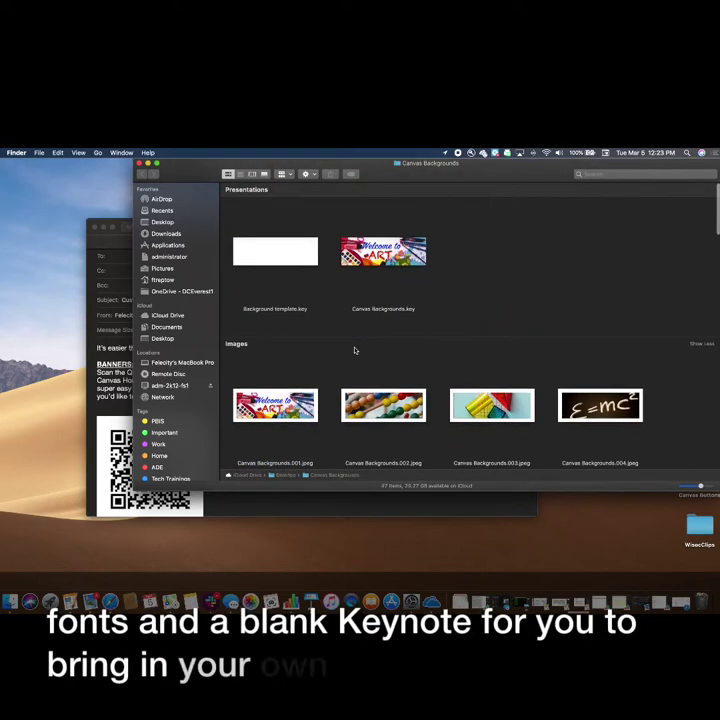
# Open the Canvas Backgrounds Keynote presentation at the abacus banner slide.
pyautogui.doubleClick(383, 262)
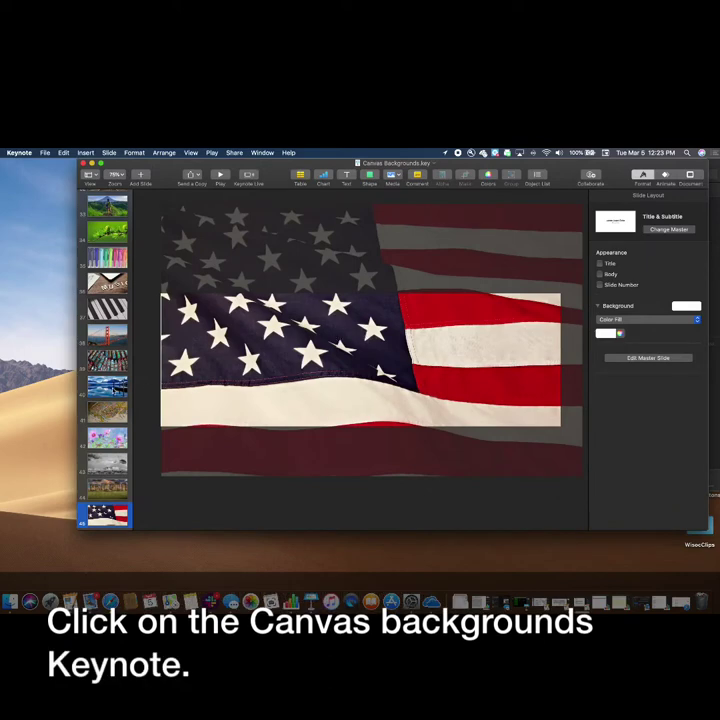
pyautogui.scroll(15, 107, 360)
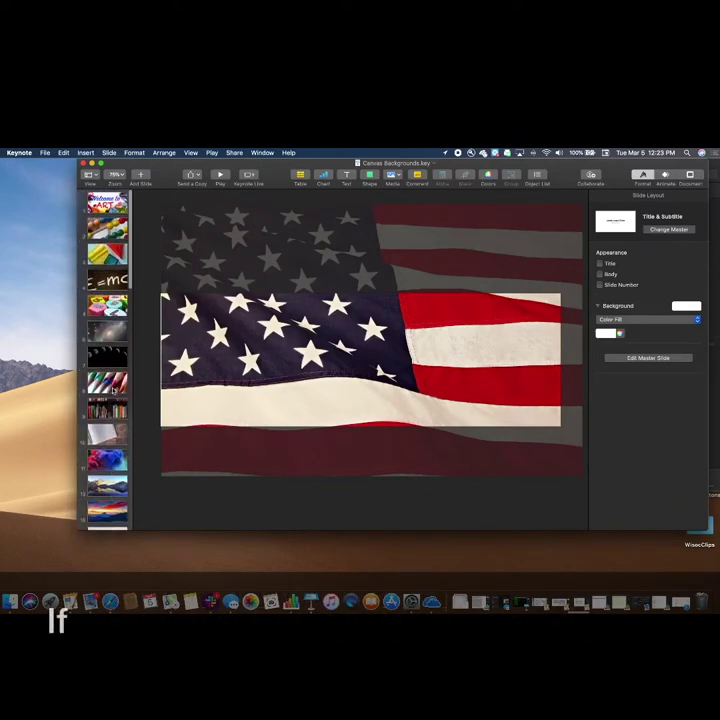
pyautogui.click(107, 240)
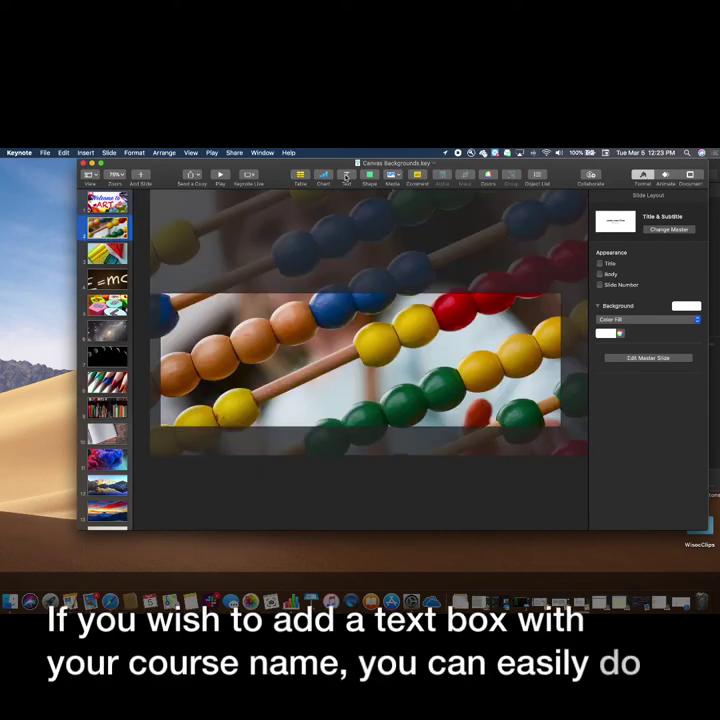
# Add a 200 pt Title-style text box reading 'Algebra' to the abacus slide.
pyautogui.click(346, 176)
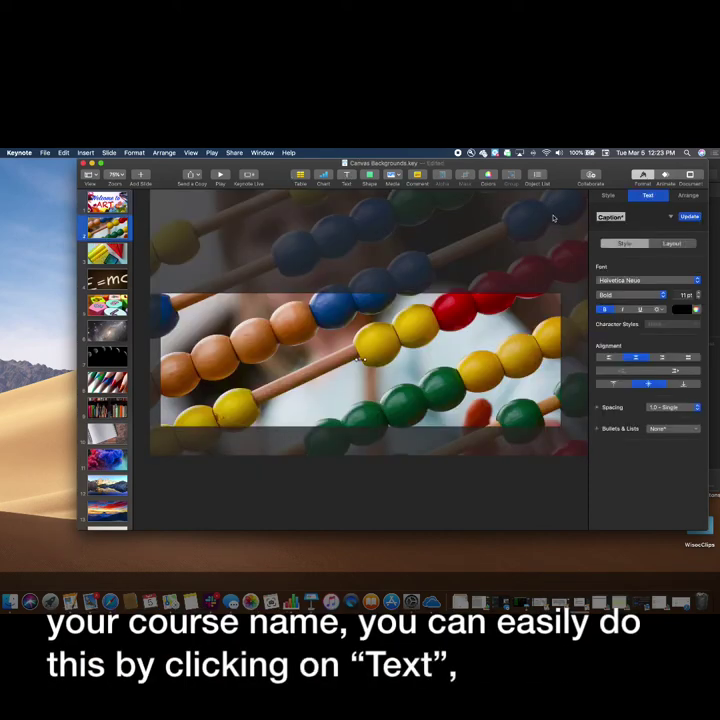
pyautogui.click(672, 219)
pyautogui.click(622, 261)
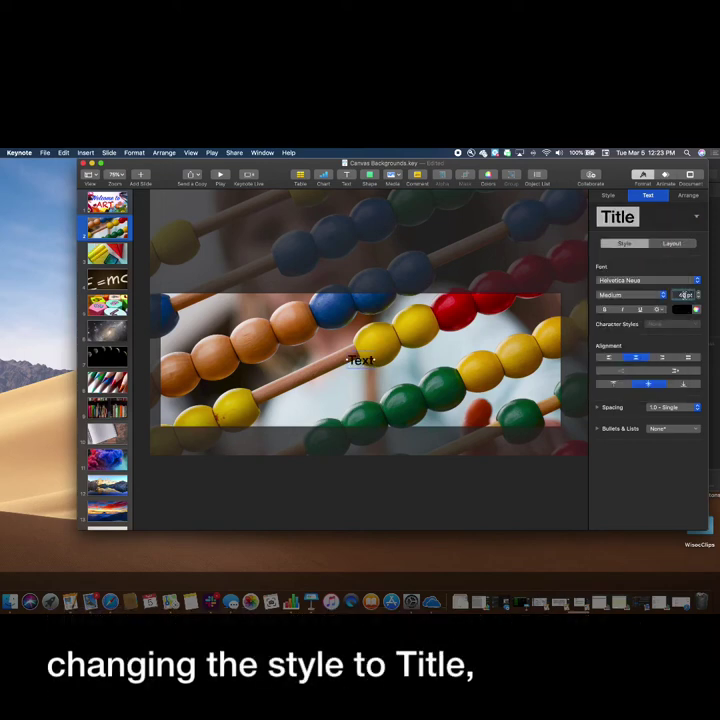
pyautogui.write('200')
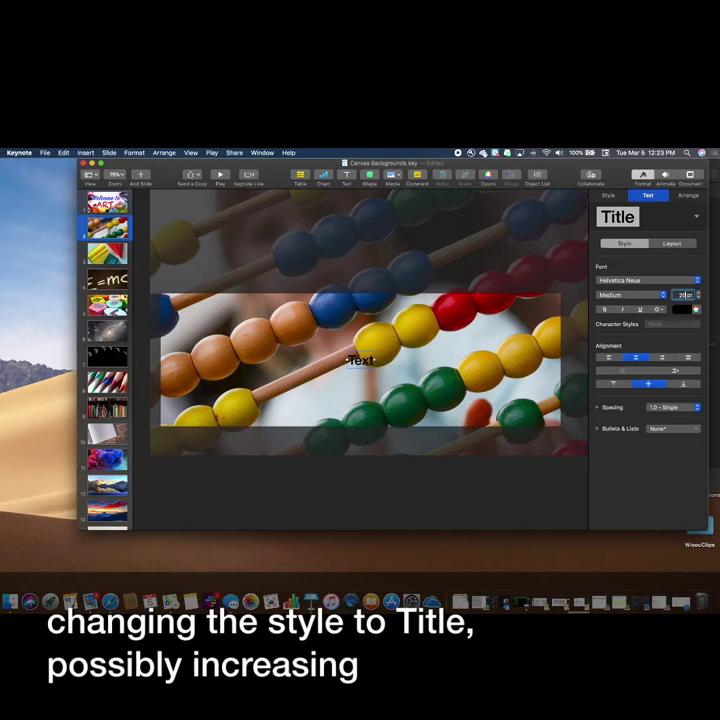
pyautogui.press('Return')
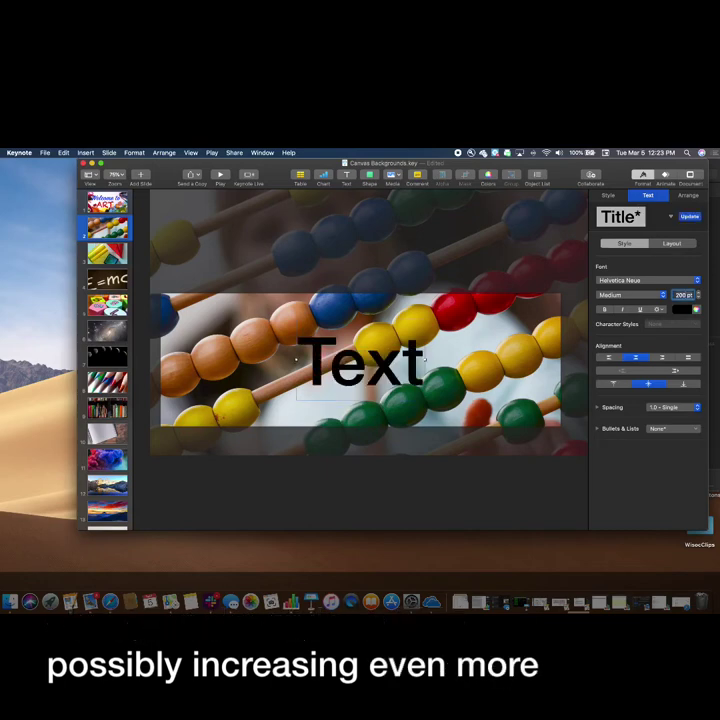
pyautogui.doubleClick(413, 357)
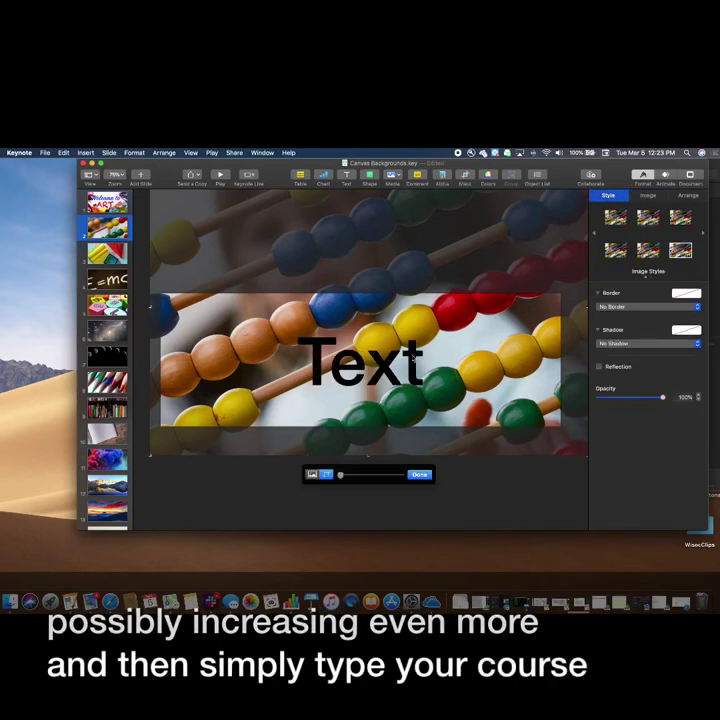
pyautogui.doubleClick(411, 358)
pyautogui.write('Algebra')
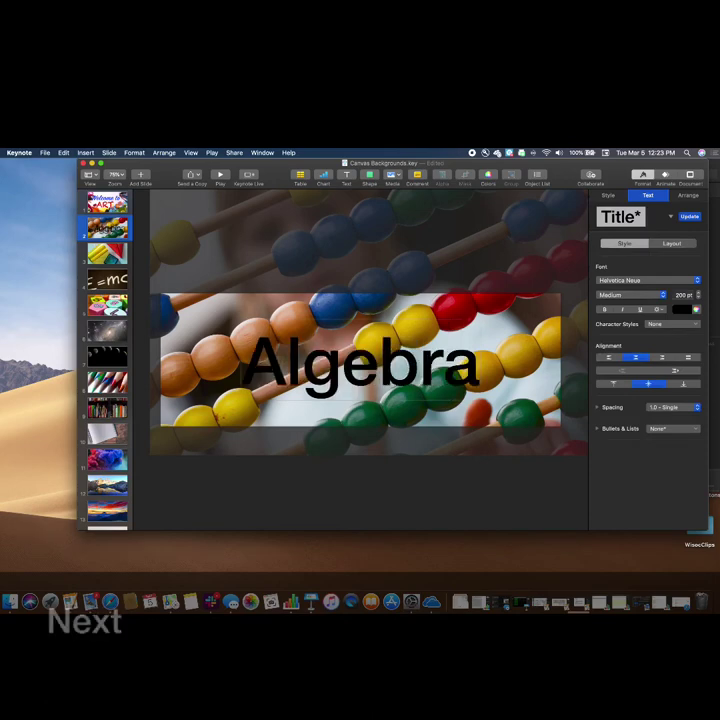
pyautogui.click(292, 267)
# Export slide 2 alone (from 2 to 2) as a JPEG image to the Desktop.
pyautogui.click(258, 489)
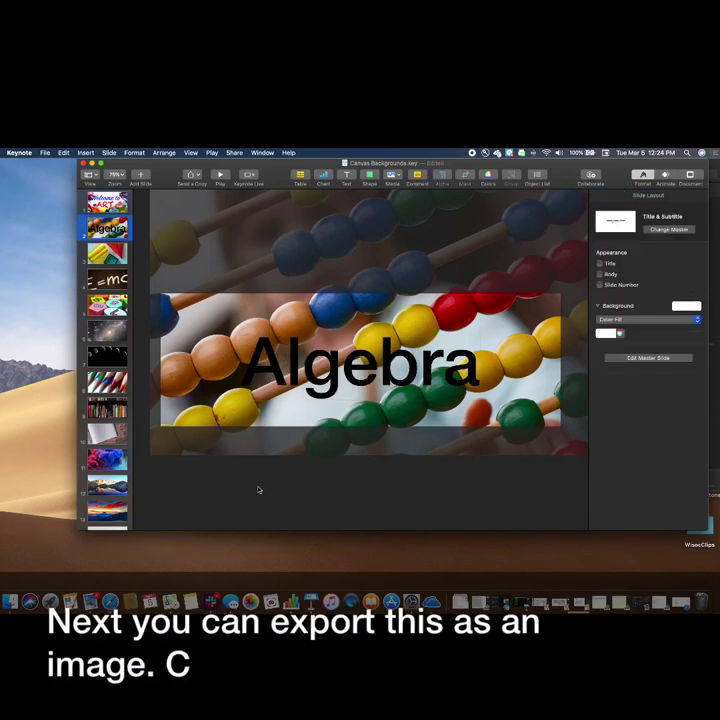
pyautogui.click(45, 153)
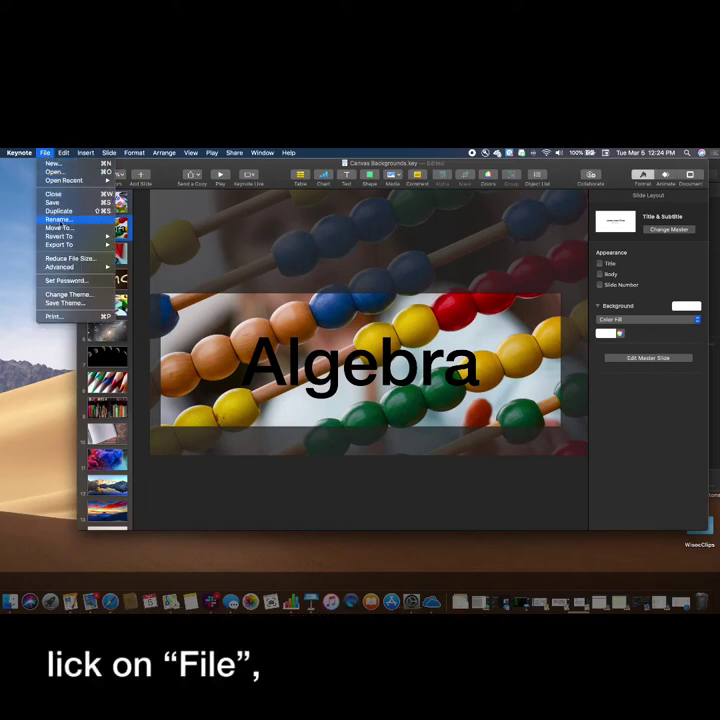
pyautogui.moveTo(66, 245)
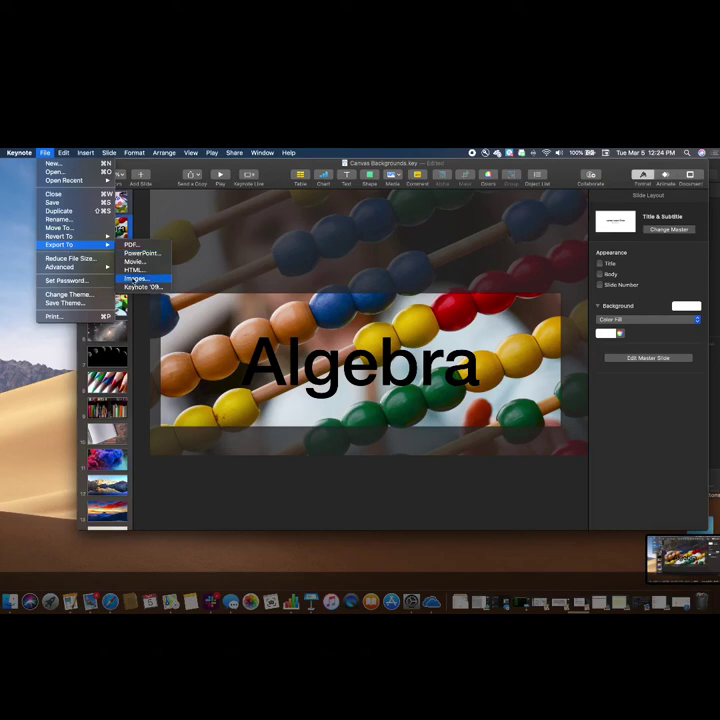
pyautogui.click(133, 279)
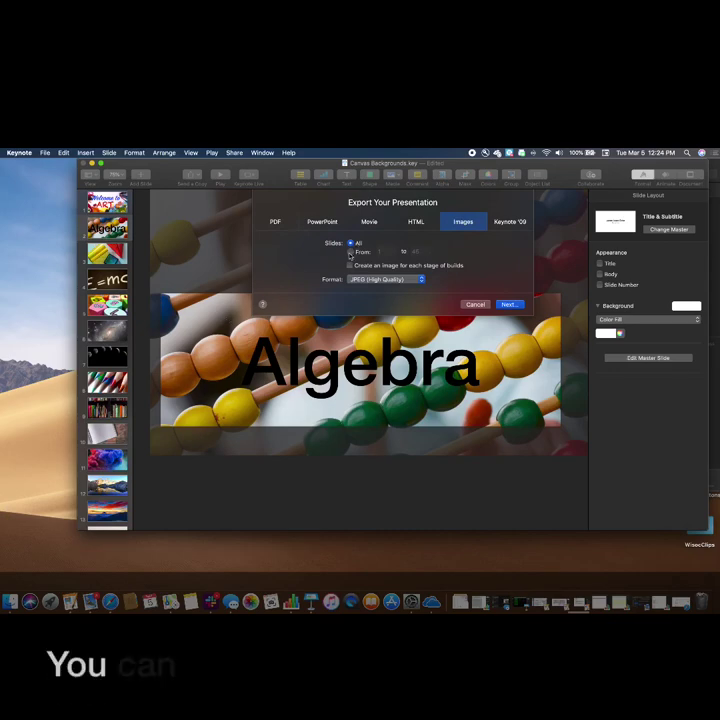
pyautogui.click(350, 253)
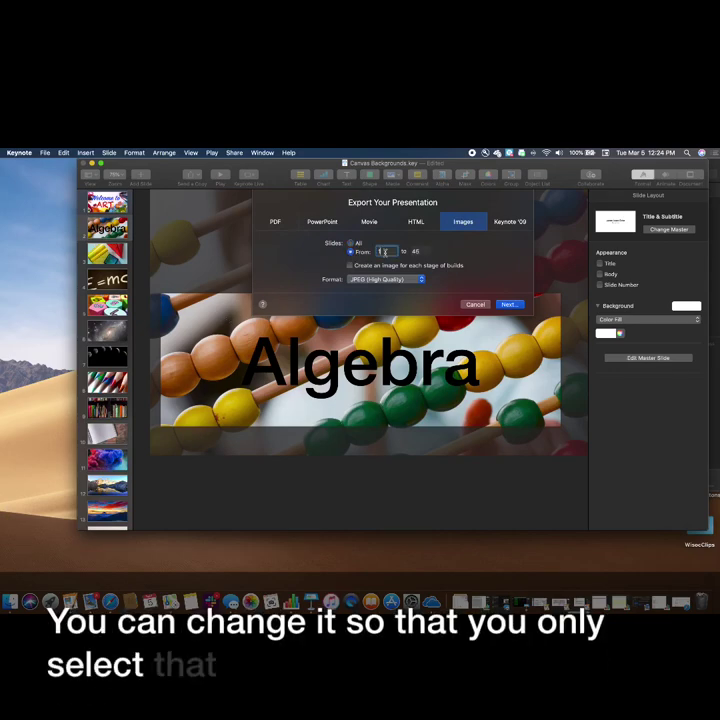
pyautogui.write('2')
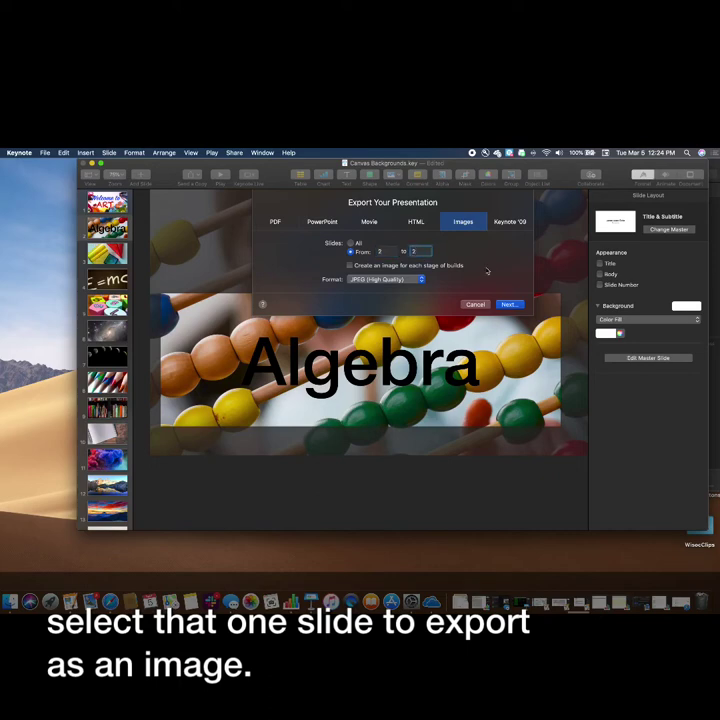
pyautogui.click(509, 304)
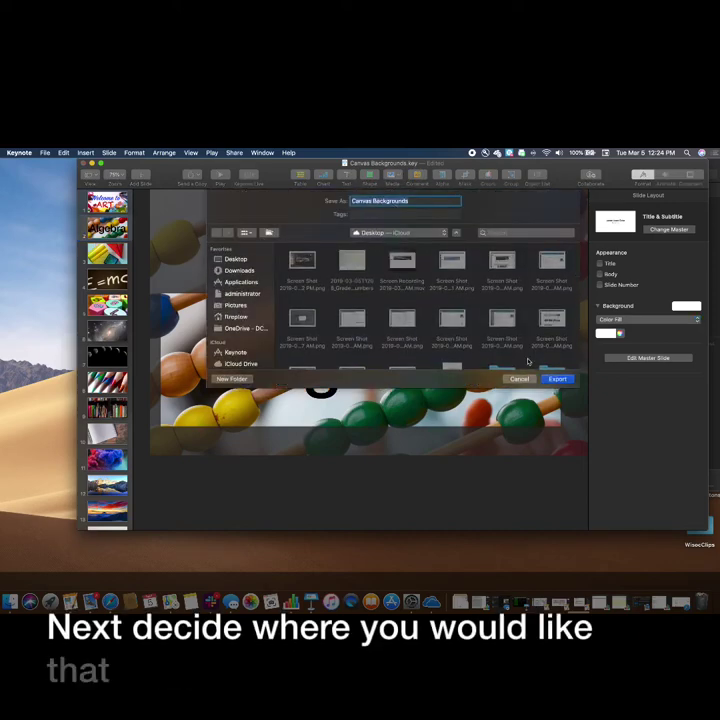
pyautogui.click(557, 379)
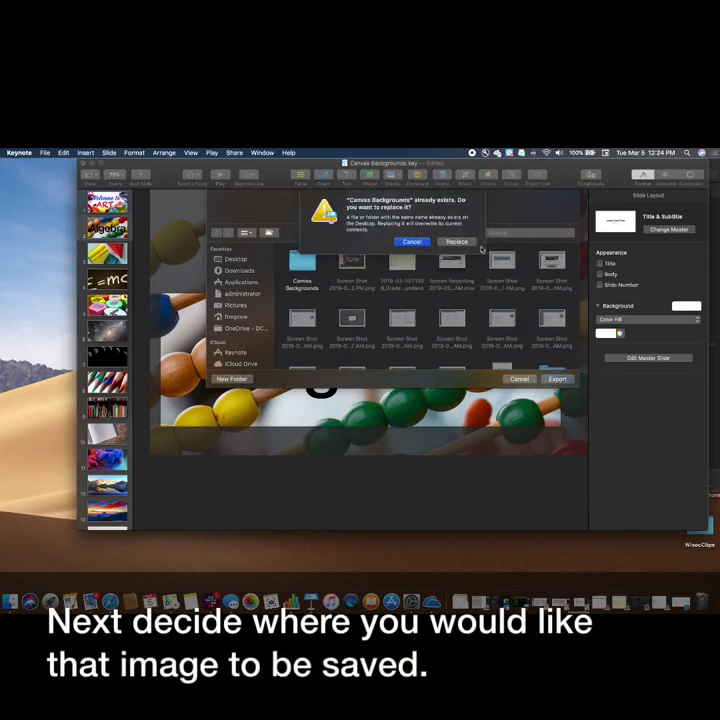
# Replace the old export, open Background template.key, and insert the Riverside group photo from Classroom Photos.
pyautogui.click(413, 242)
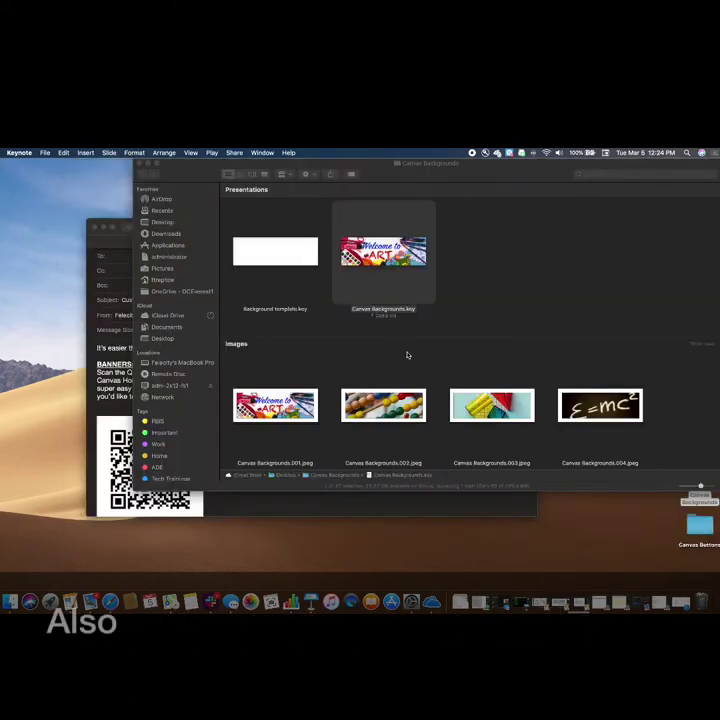
pyautogui.doubleClick(295, 255)
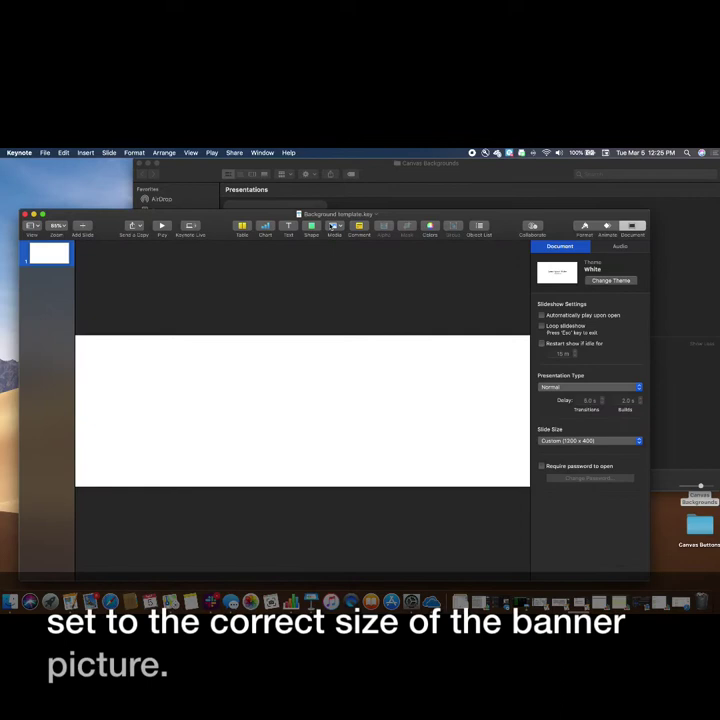
pyautogui.click(334, 226)
pyautogui.click(345, 238)
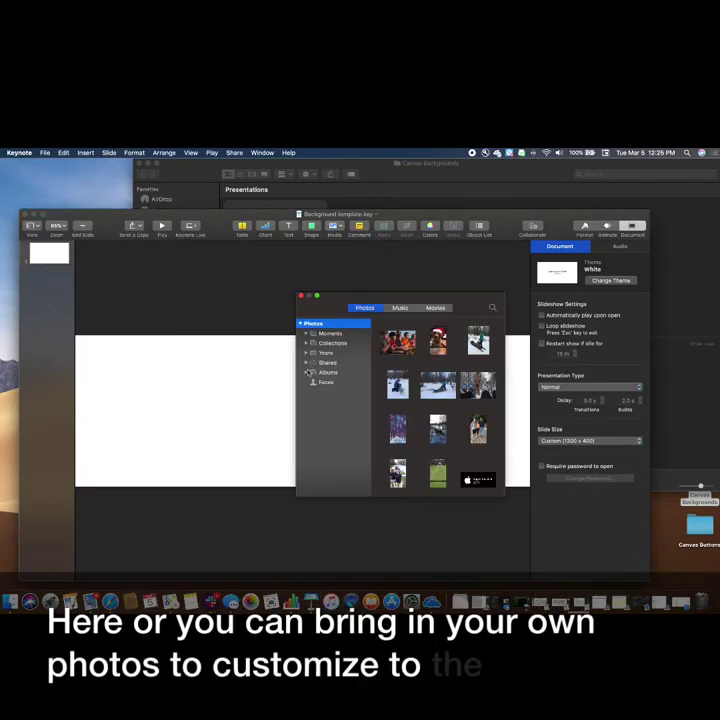
pyautogui.click(307, 372)
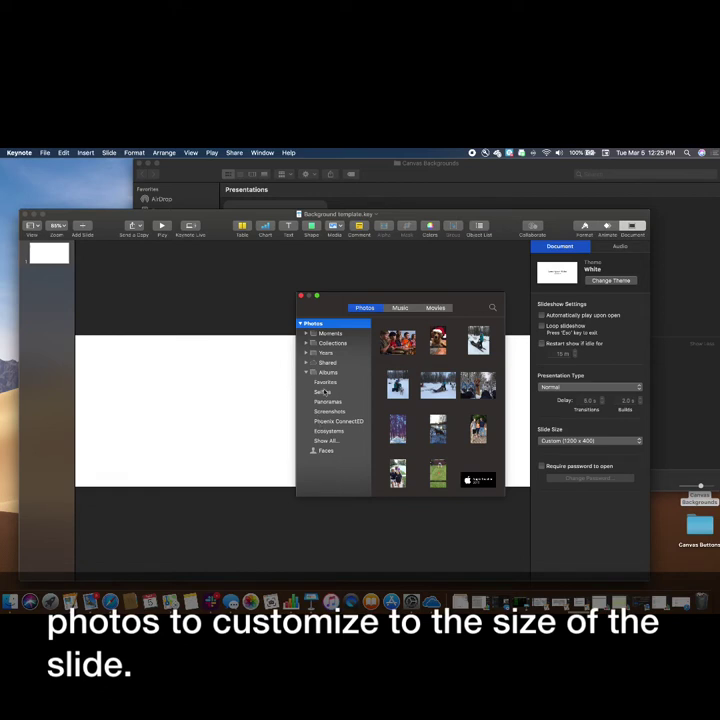
pyautogui.scroll(-5, 330, 404)
pyautogui.click(346, 385)
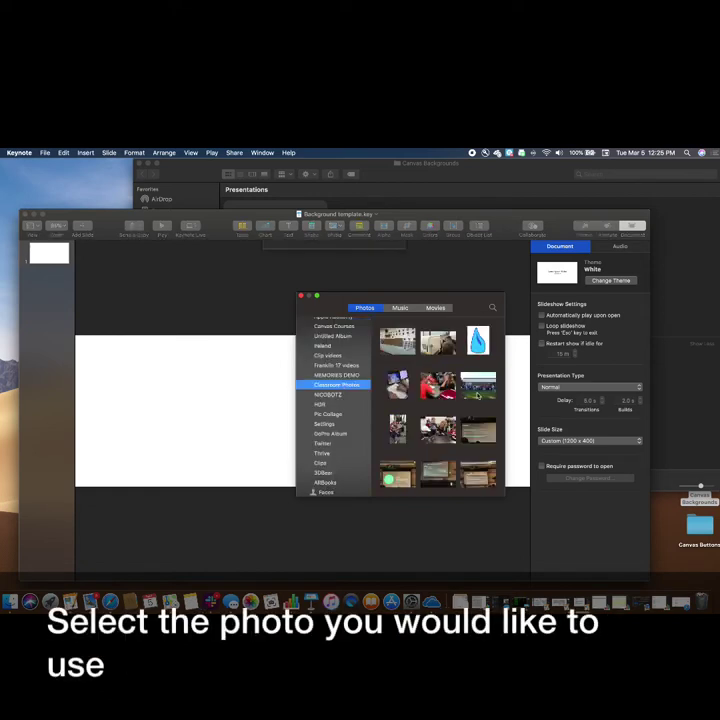
pyautogui.click(478, 388)
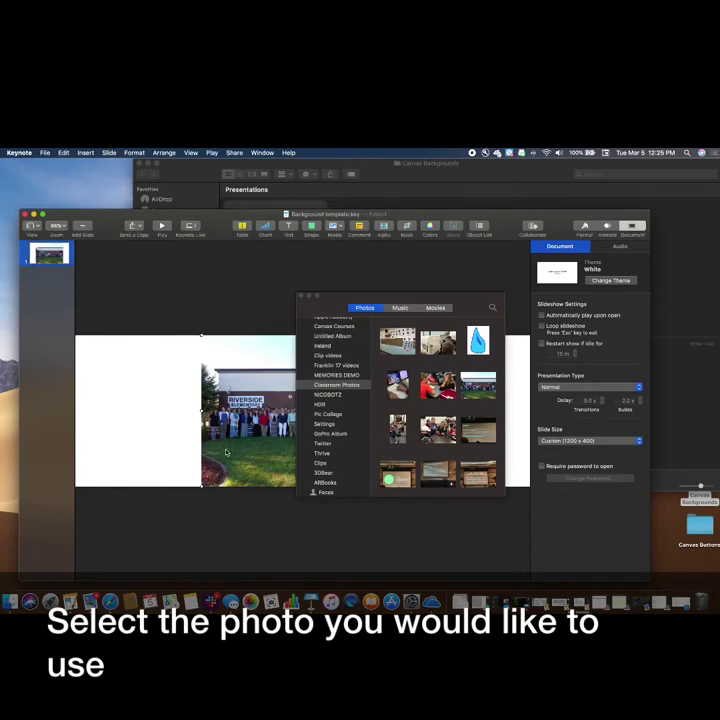
# Enlarge and centre the group photo so it covers the whole slide.
pyautogui.click(301, 297)
pyautogui.moveTo(203, 340); pyautogui.dragTo(12, 305)
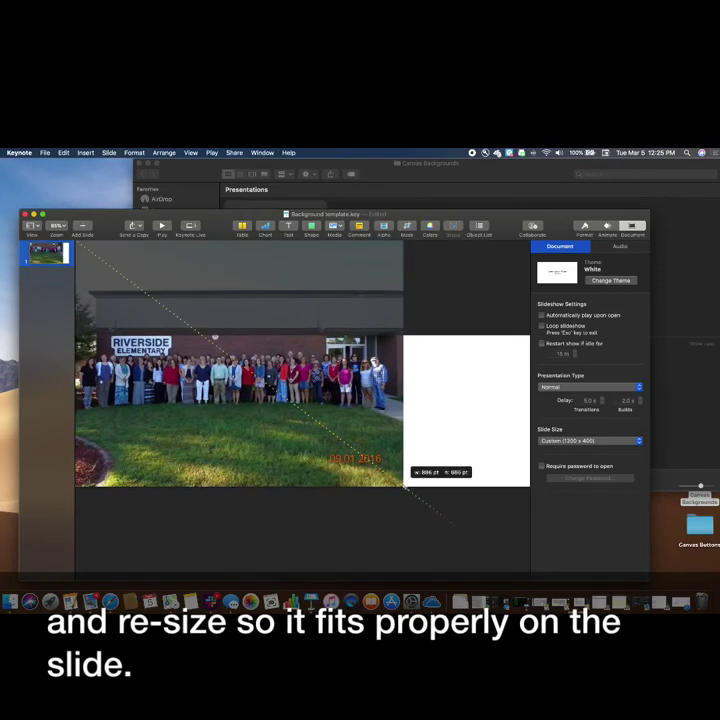
pyautogui.moveTo(404, 487); pyautogui.dragTo(580, 517)
pyautogui.moveTo(425, 462); pyautogui.dragTo(430, 461)
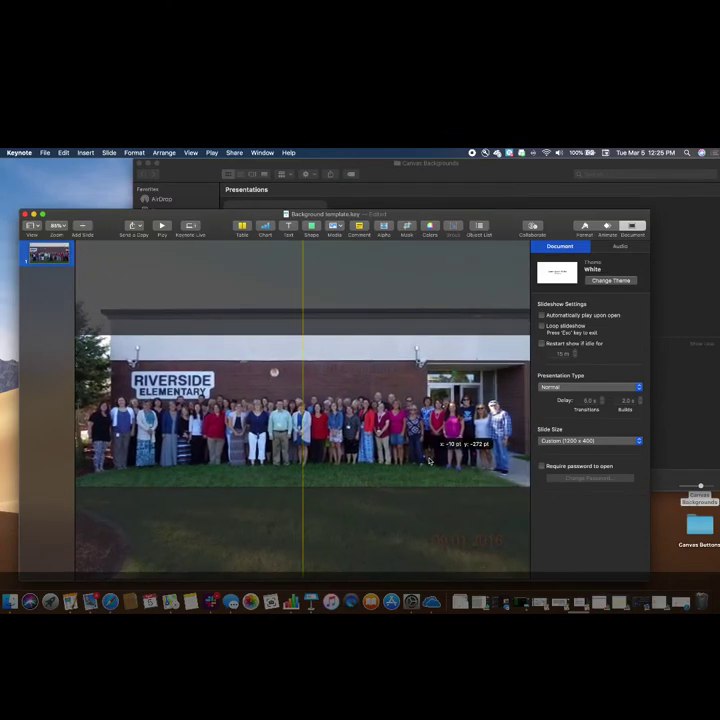
# Export the group-photo slide as a JPEG (High Quality) image.
pyautogui.click(45, 153)
pyautogui.moveTo(67, 245)
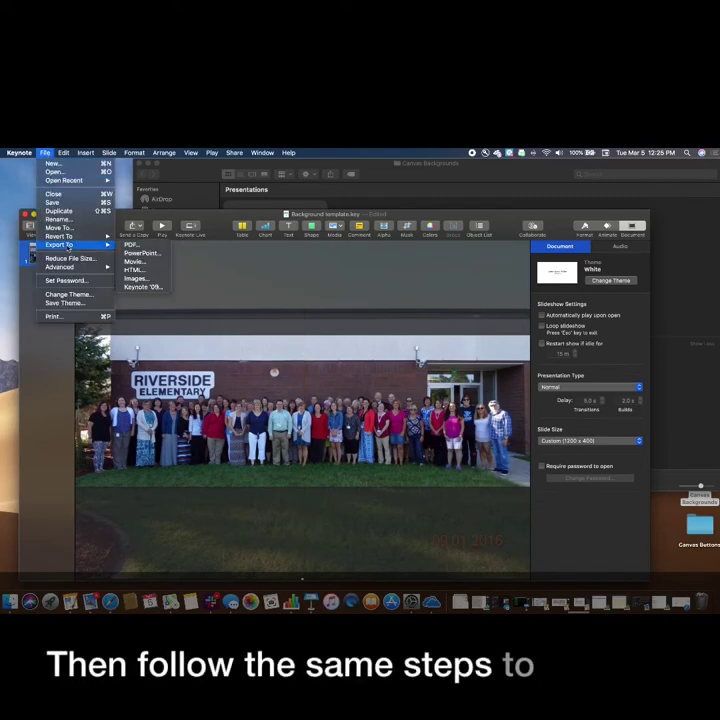
pyautogui.click(136, 278)
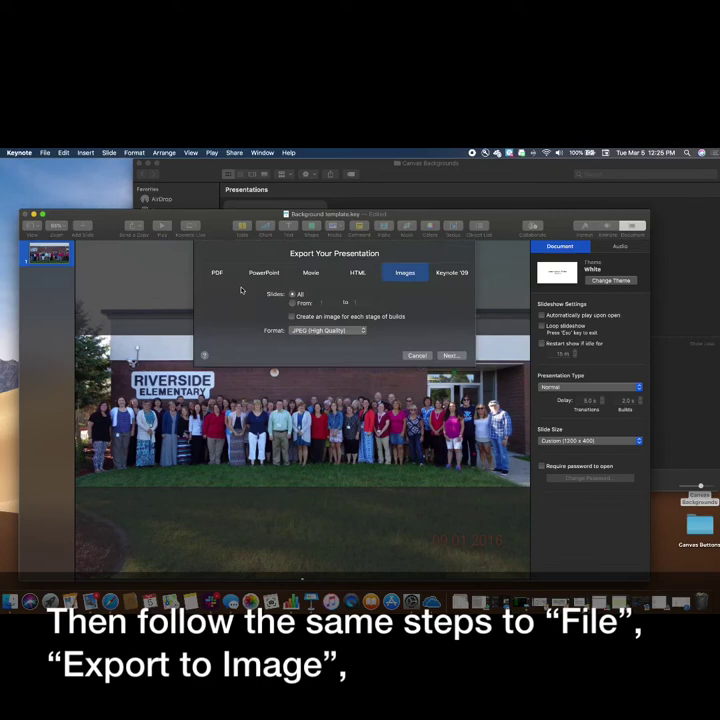
pyautogui.click(449, 356)
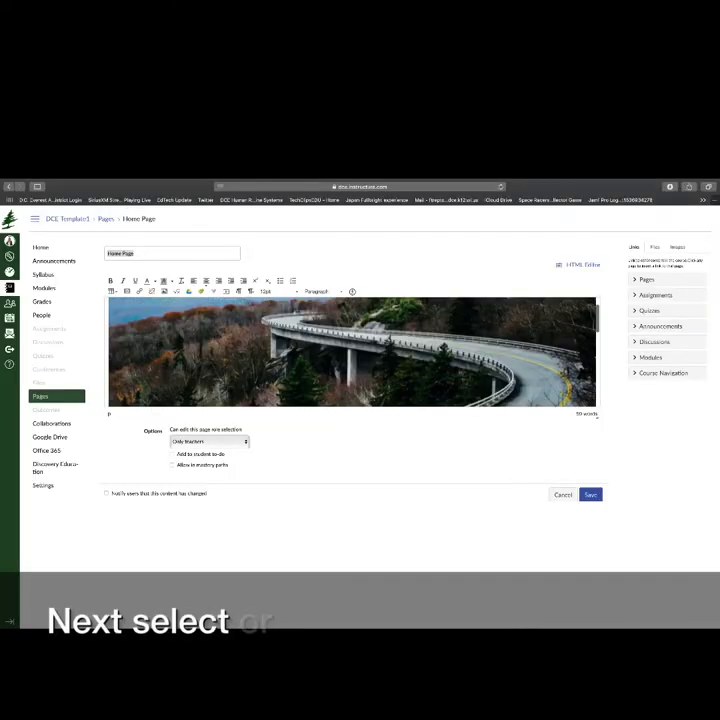
# Replace the old banner by choosing the exported abacus image from the Desktop Canvas Backgrounds folder.
pyautogui.click(415, 348)
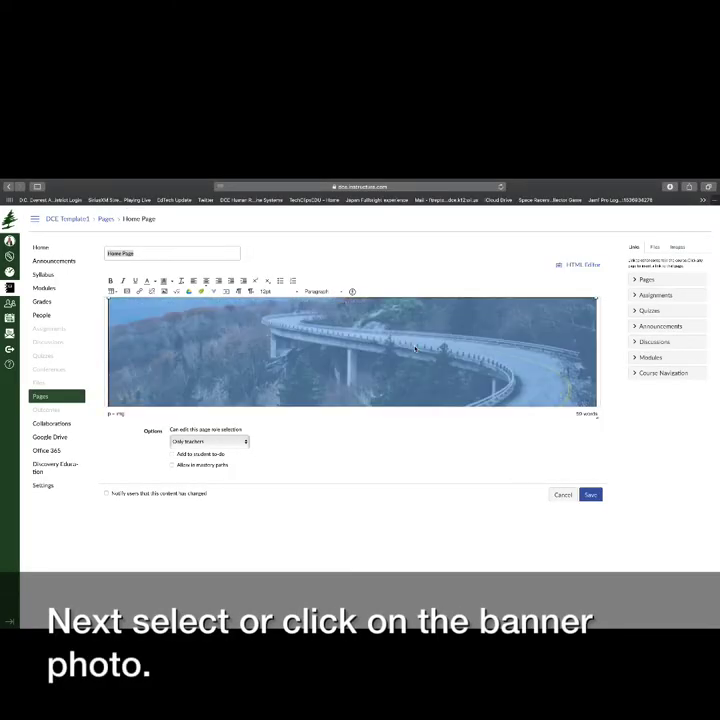
pyautogui.click(677, 248)
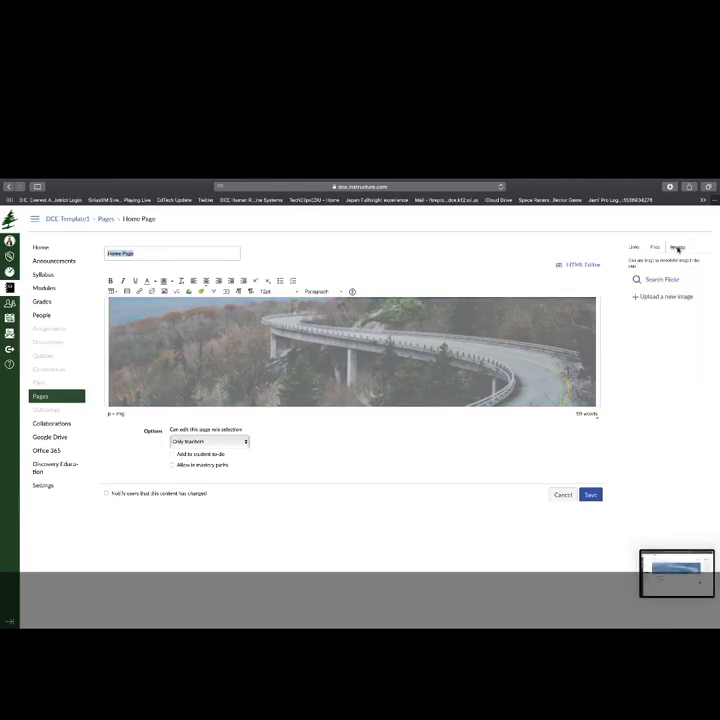
pyautogui.click(662, 297)
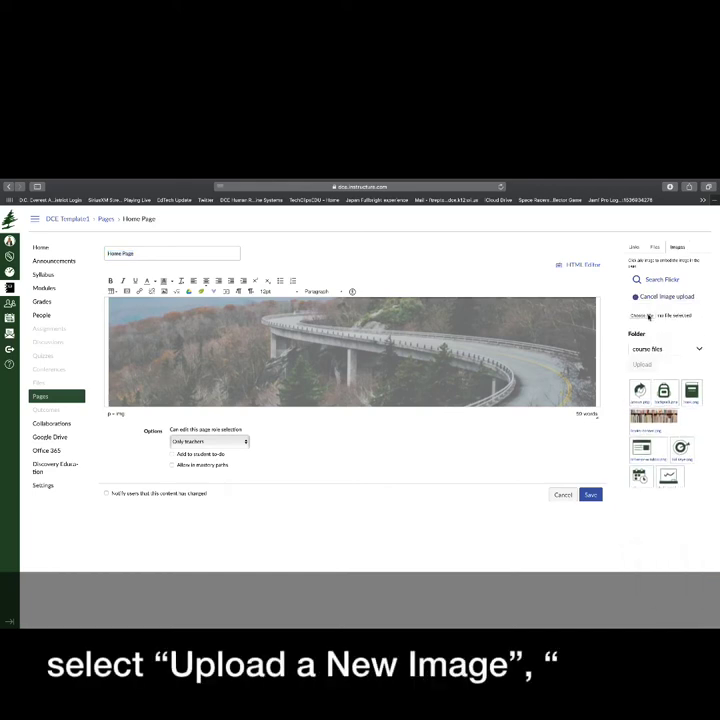
pyautogui.click(646, 316)
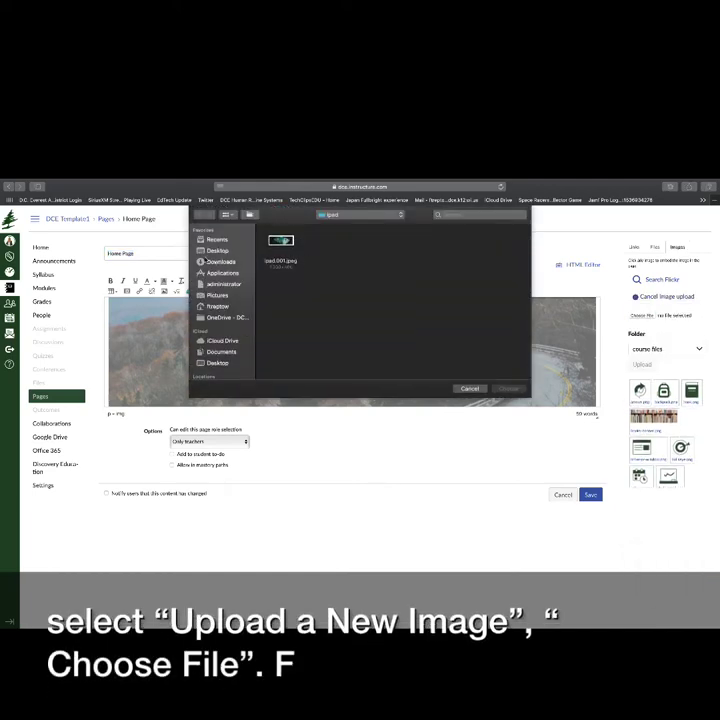
pyautogui.click(217, 250)
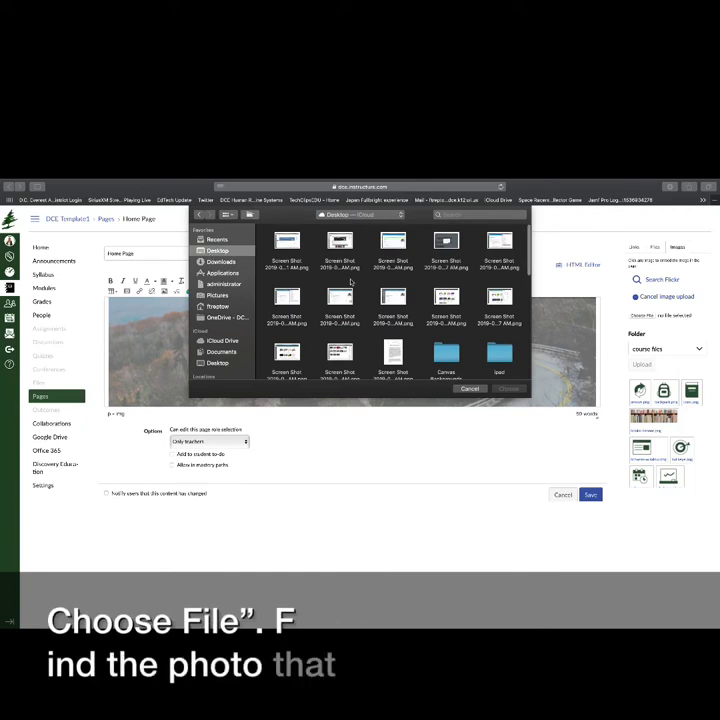
pyautogui.doubleClick(446, 350)
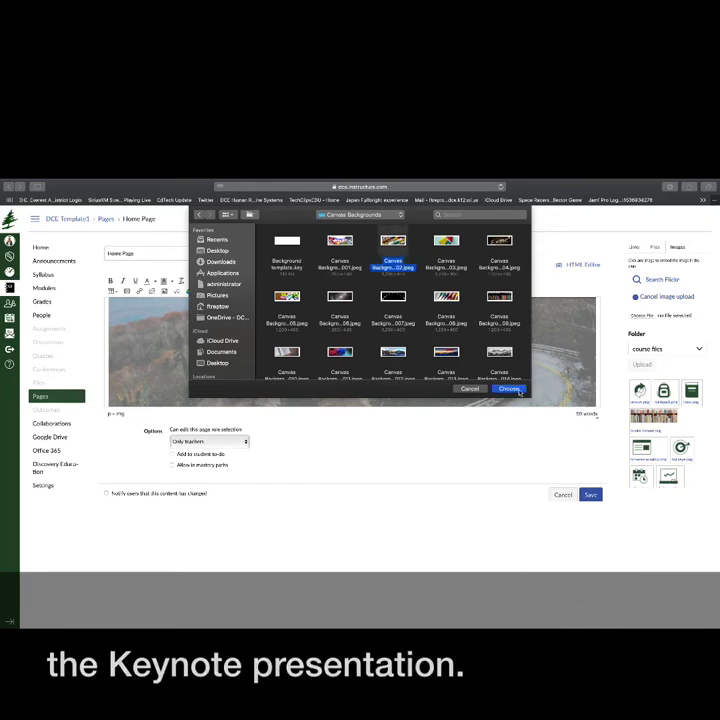
pyautogui.click(520, 390)
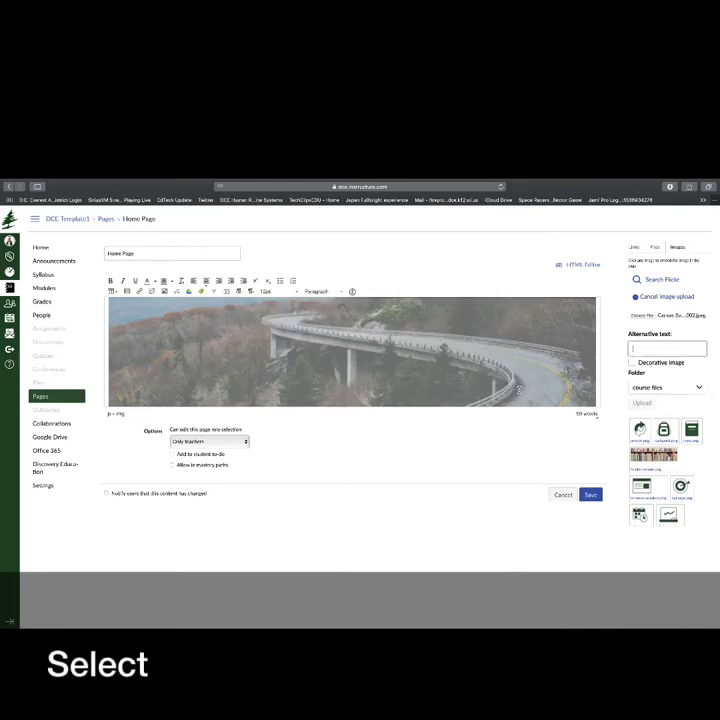
# Upload the new banner as a decorative image and save the home page.
pyautogui.click(633, 362)
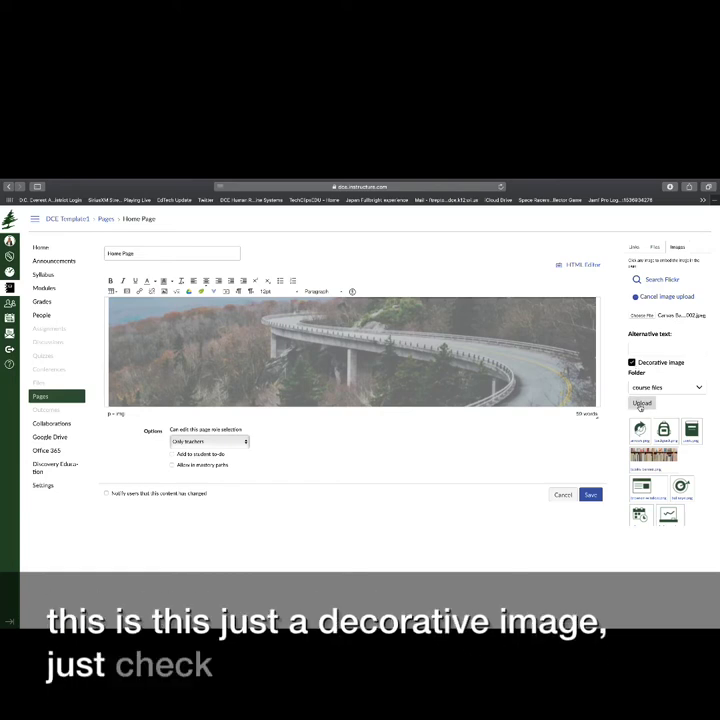
pyautogui.click(641, 404)
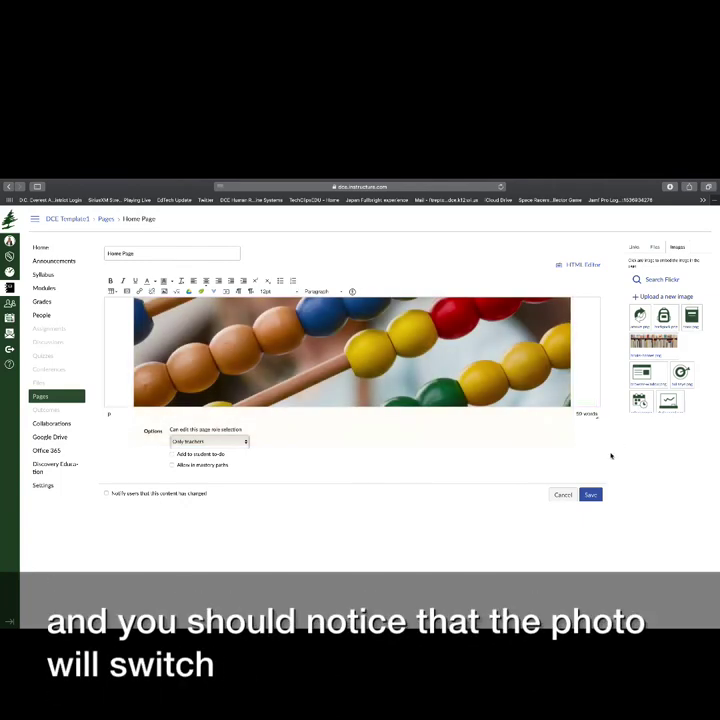
pyautogui.click(591, 494)
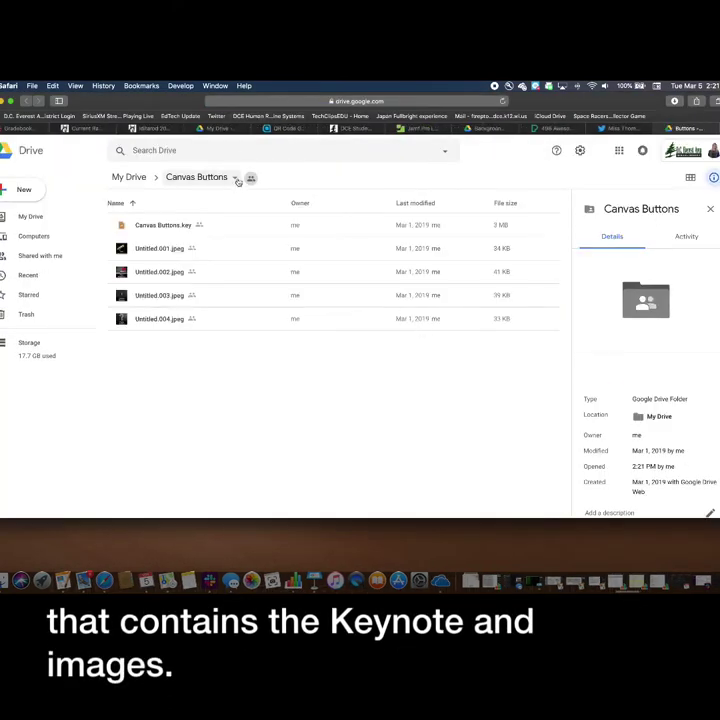
# Download the Canvas Buttons folder from its Google Drive folder dropdown.
pyautogui.click(236, 178)
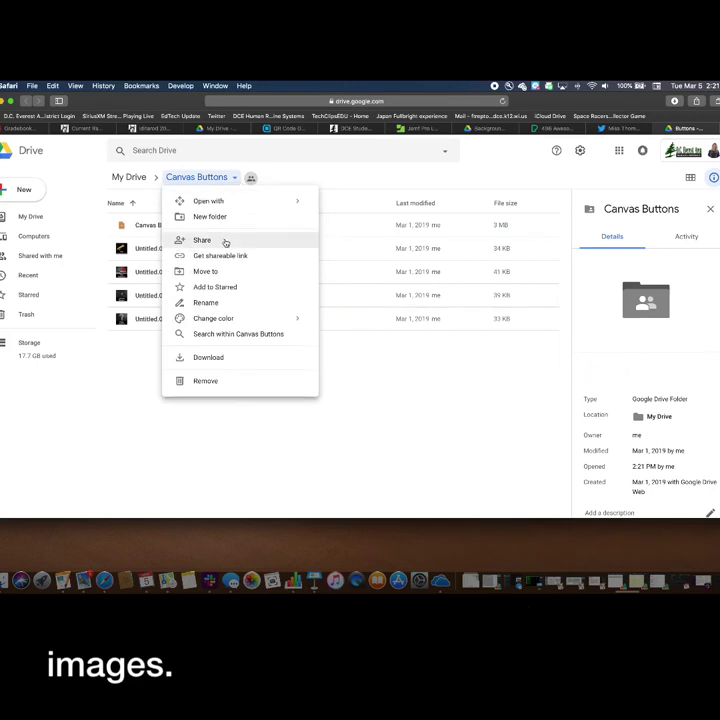
pyautogui.click(209, 357)
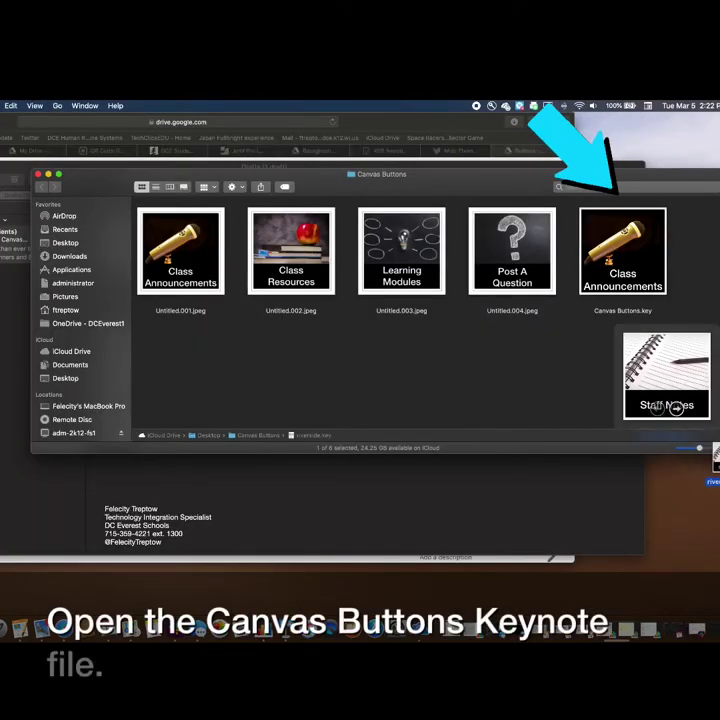
# In Canvas Buttons.key, relabel slide 4 from 'Post A Question' to 'Quote of the Month'.
pyautogui.press('super+BackSpace')
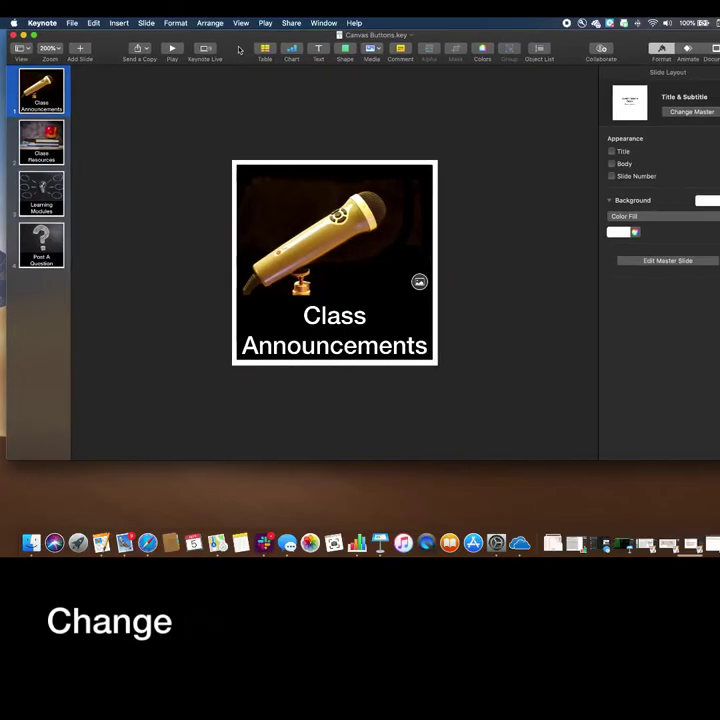
pyautogui.click(320, 335)
pyautogui.tripleClick(337, 347)
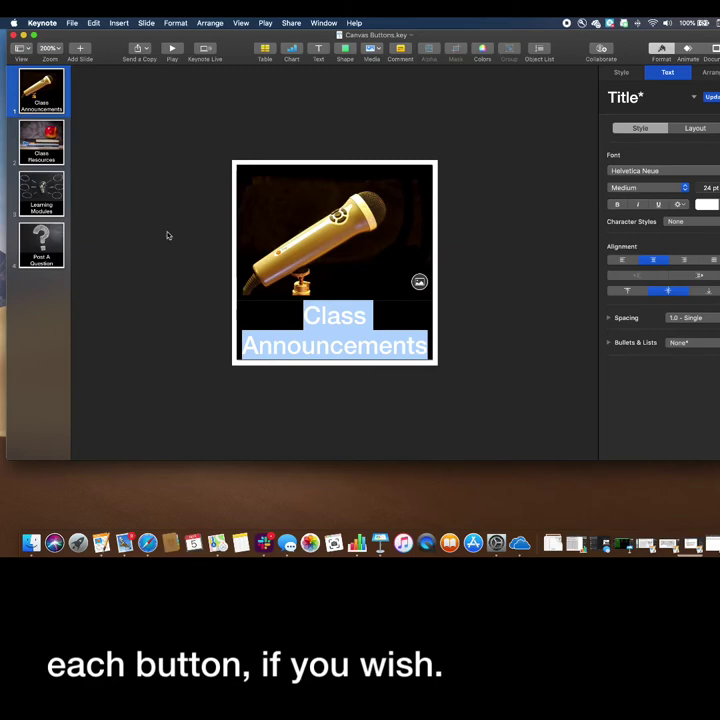
pyautogui.click(60, 252)
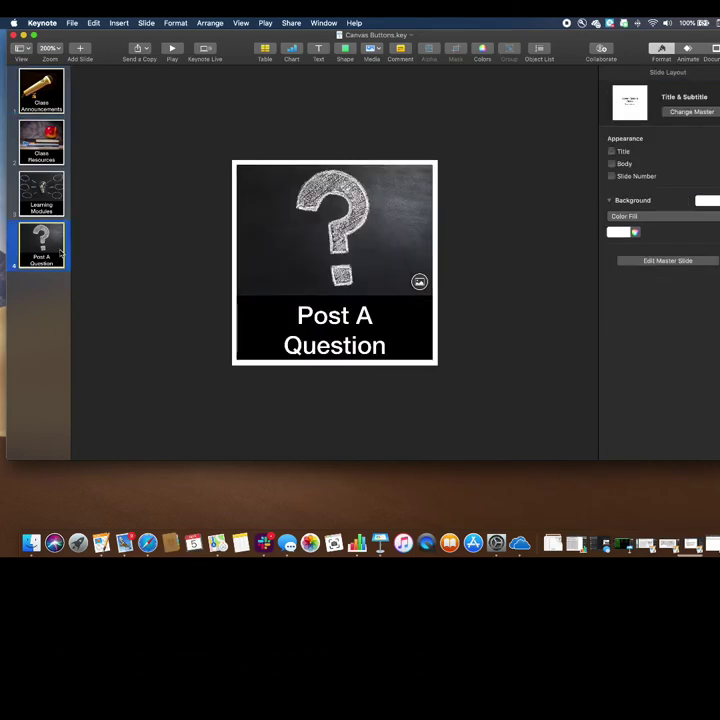
pyautogui.doubleClick(348, 340)
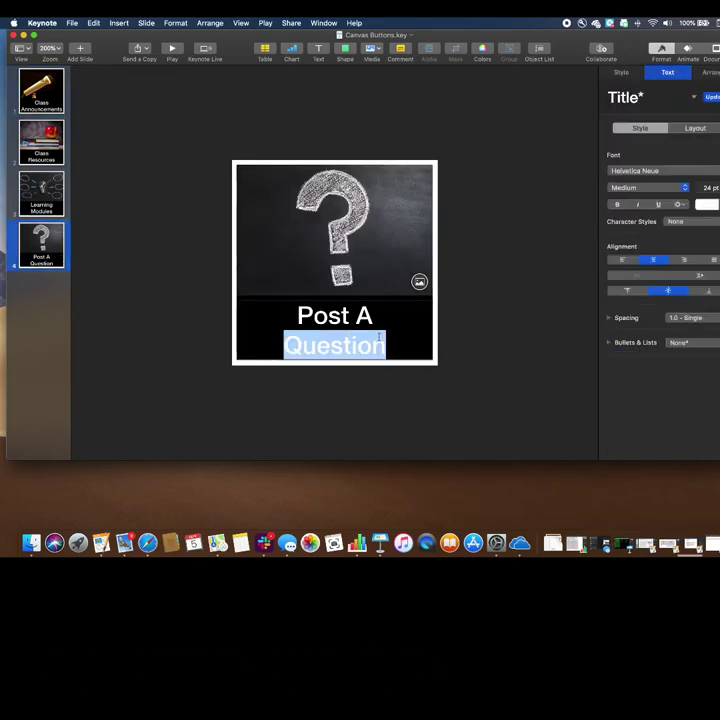
pyautogui.click(404, 342)
pyautogui.moveTo(400, 342); pyautogui.dragTo(298, 314)
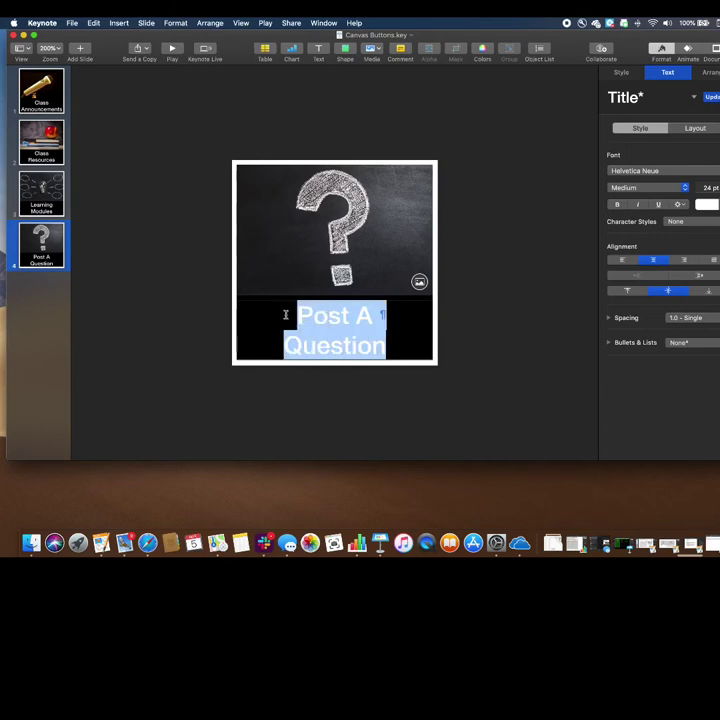
pyautogui.write('Quote of the Month')
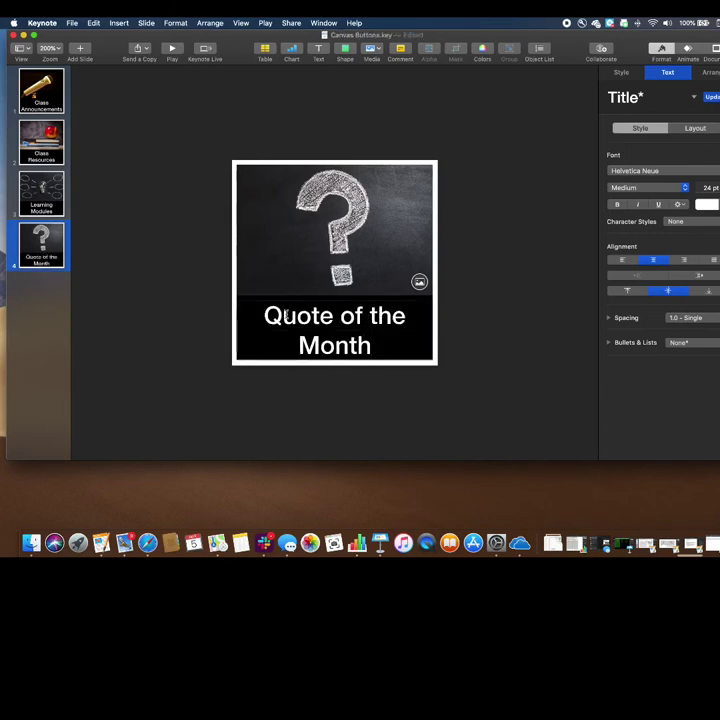
pyautogui.click(497, 242)
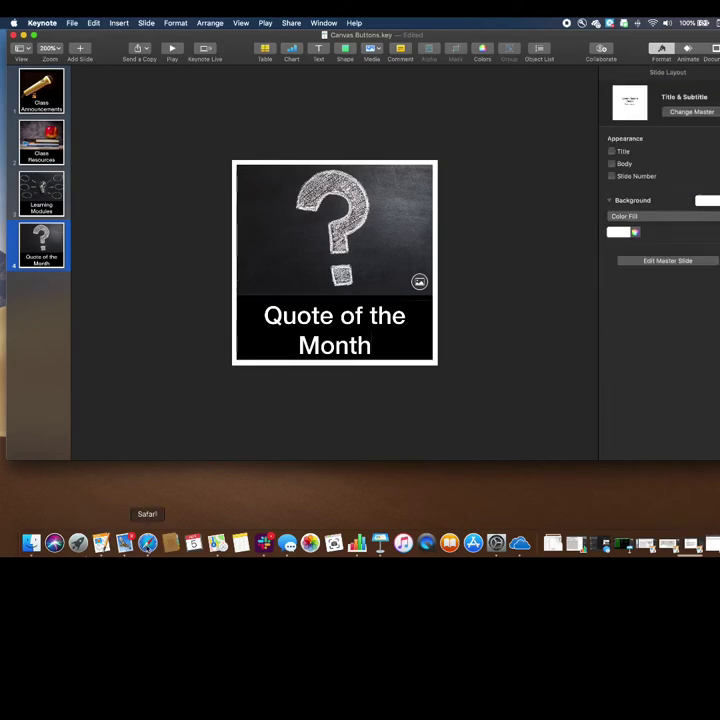
# Find Book photos on Pexels and drag the open-book photo onto slide 4's picture.
pyautogui.click(147, 543)
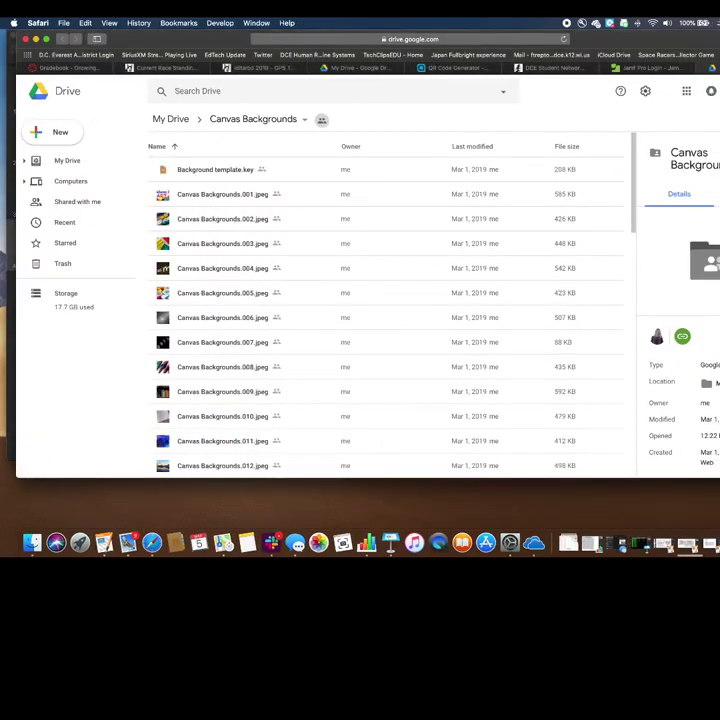
pyautogui.click(381, 40)
pyautogui.write('pexels')
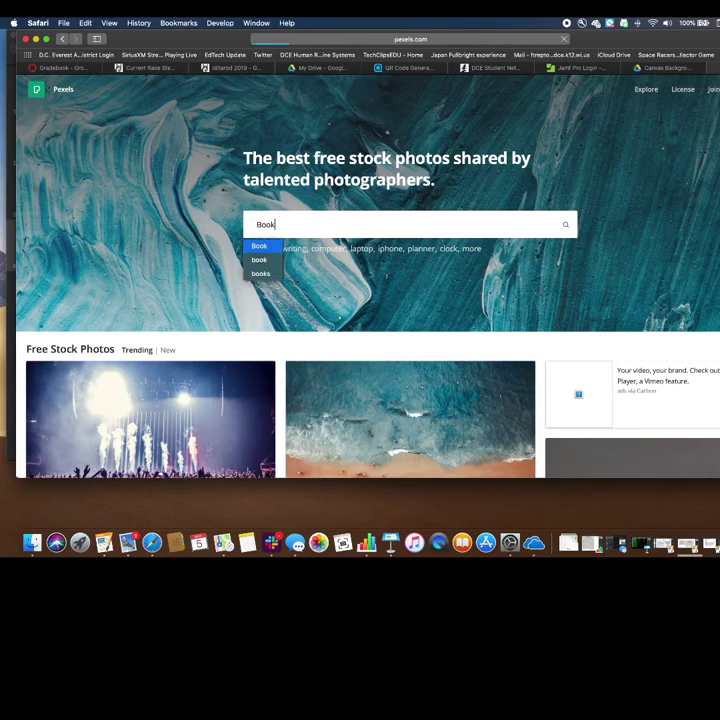
pyautogui.press('Return')
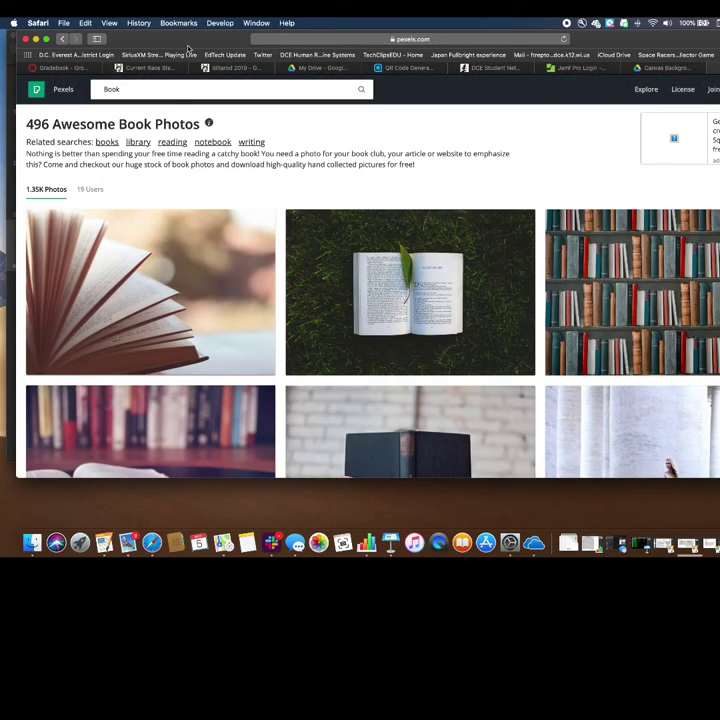
pyautogui.moveTo(190, 45); pyautogui.dragTo(641, 52)
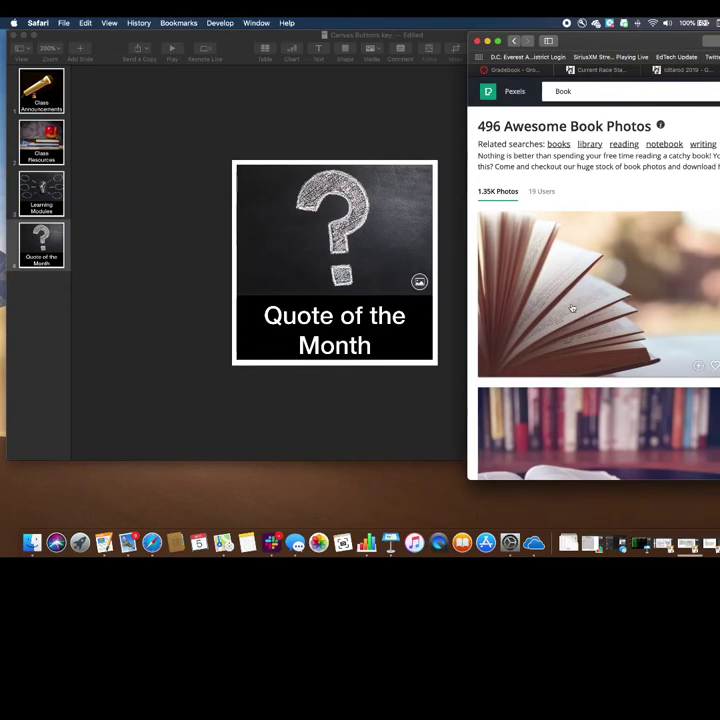
pyautogui.moveTo(572, 308); pyautogui.dragTo(313, 256)
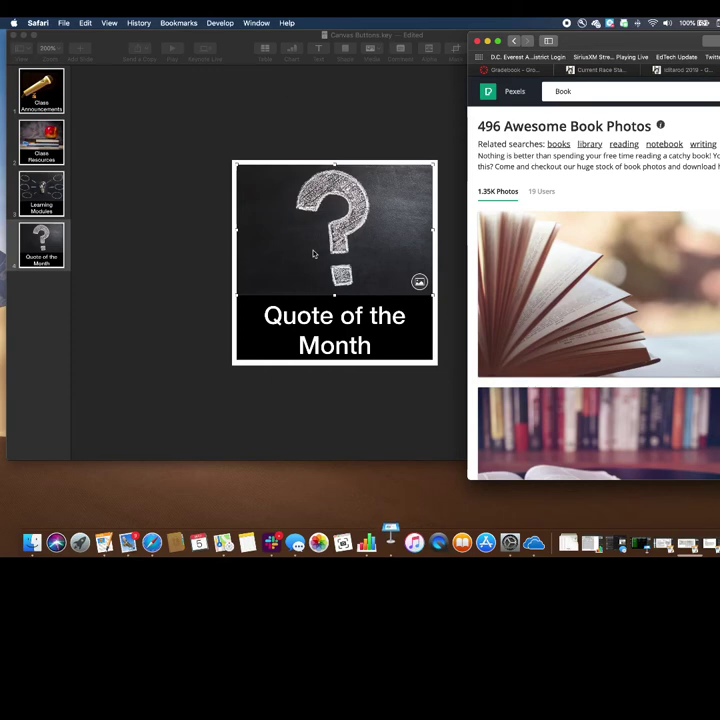
pyautogui.click(164, 184)
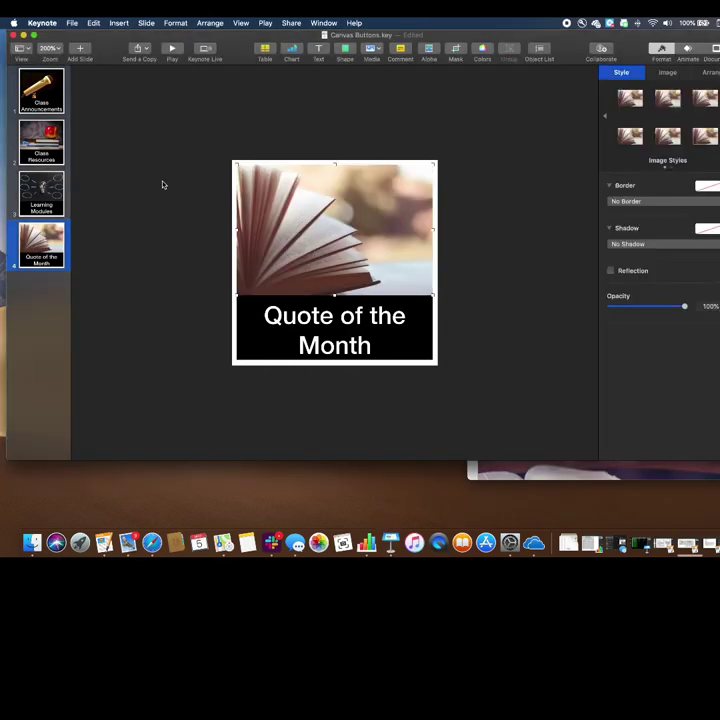
# Export all slides as JPEG (High Quality) images via File > Export To > Images.
pyautogui.click(73, 22)
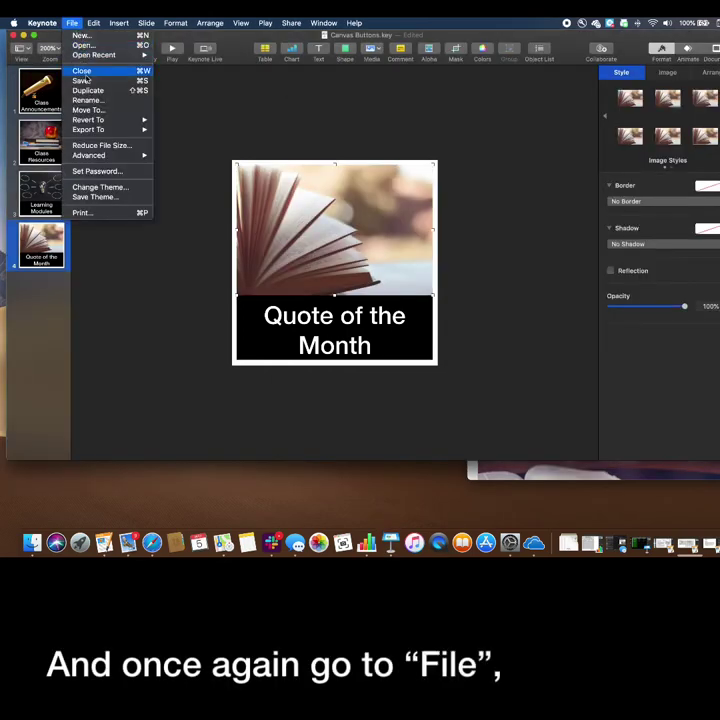
pyautogui.moveTo(110, 129)
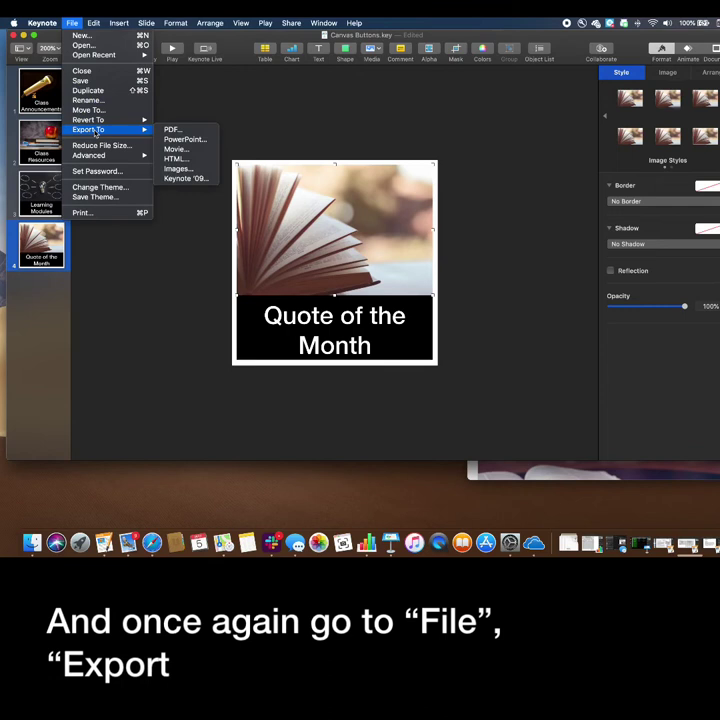
pyautogui.click(178, 170)
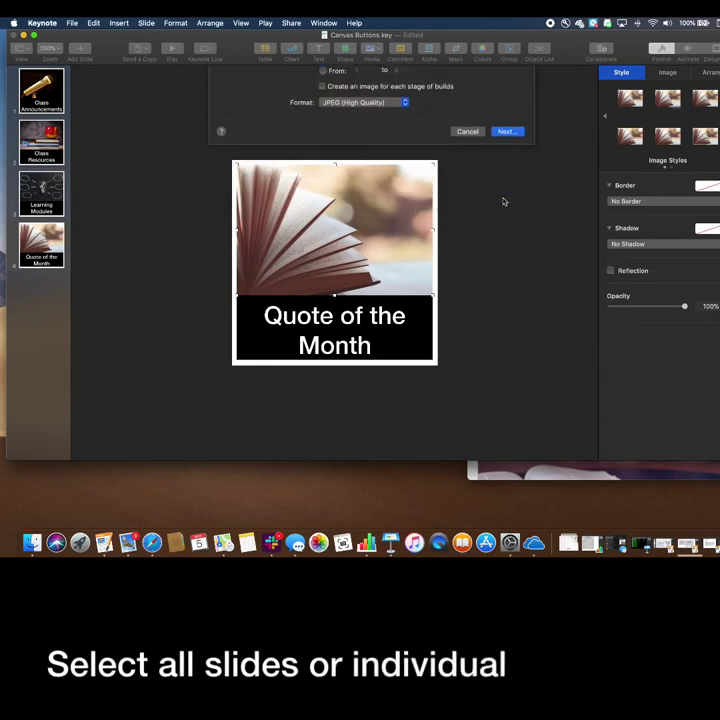
pyautogui.press('Return')
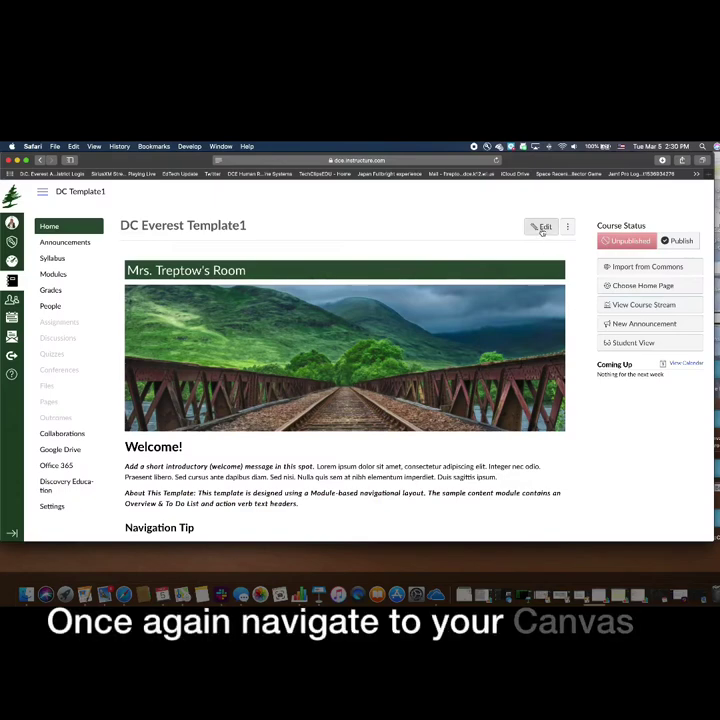
# Edit the course home page and move down to the Quick Access Links button images.
pyautogui.click(542, 229)
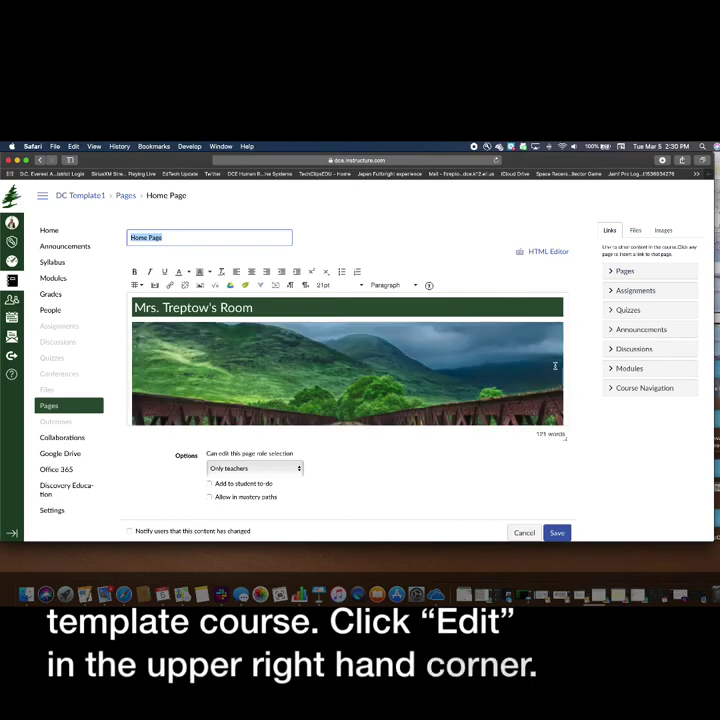
pyautogui.click(566, 377)
pyautogui.scroll(-5, 566, 377)
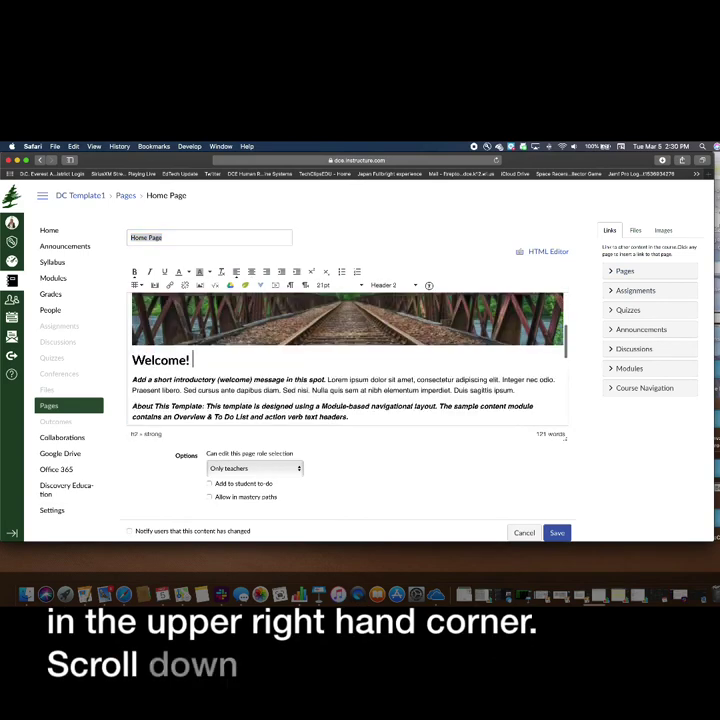
pyautogui.press('Down')
pyautogui.press('Down')
pyautogui.press('Down')
pyautogui.press('Down')
pyautogui.press('Down')
pyautogui.press('Down')
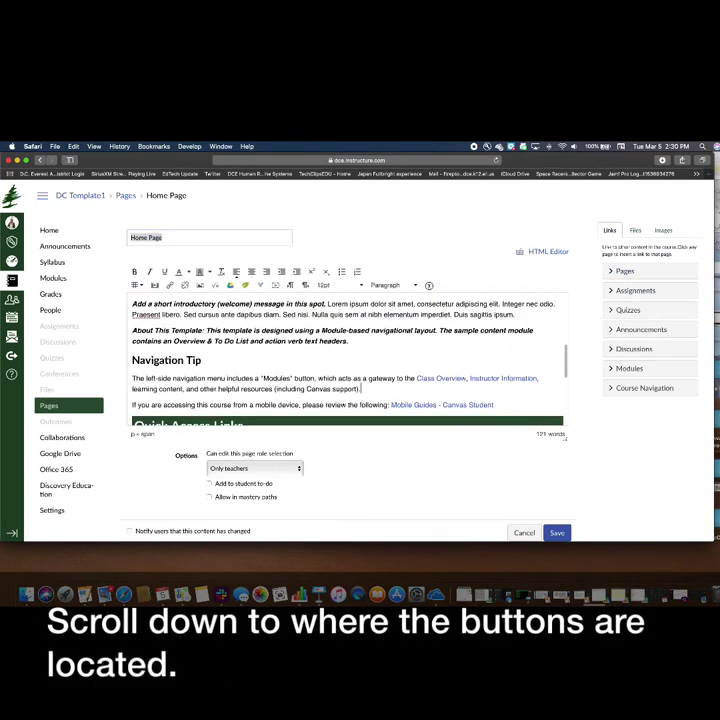
pyautogui.press('Down')
pyautogui.press('Down')
pyautogui.press('Down')
pyautogui.press('Down')
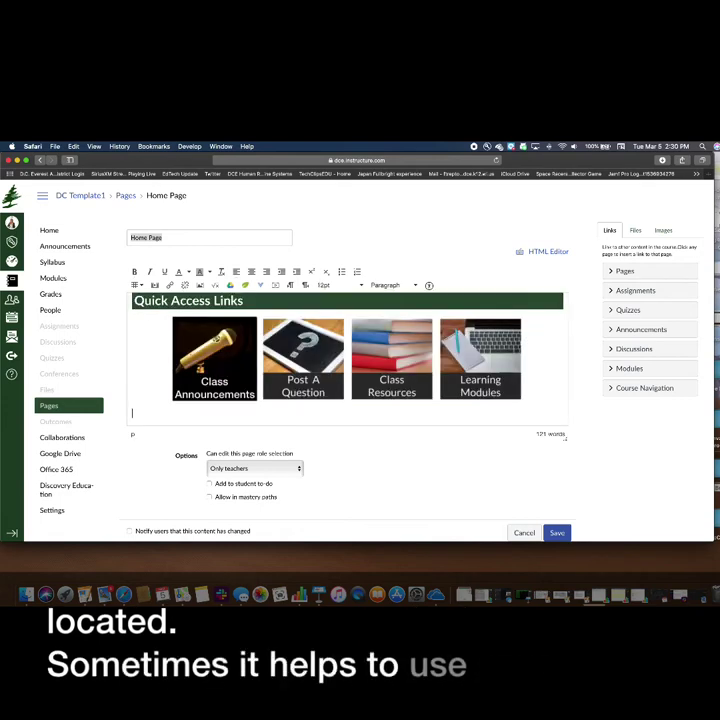
# Swap the Post A Question image for the 004 jpeg from My course buttons, alt text 'Quote of the Month'.
pyautogui.click(325, 376)
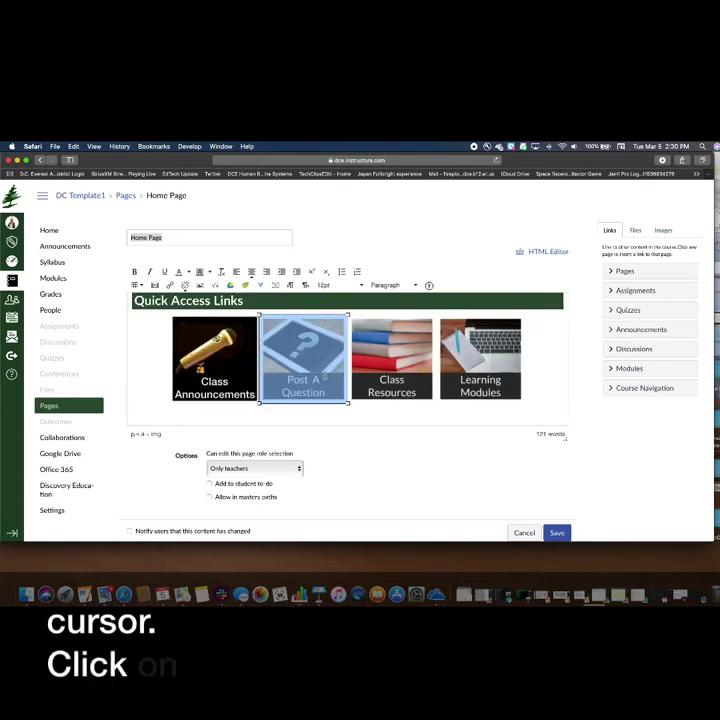
pyautogui.click(664, 231)
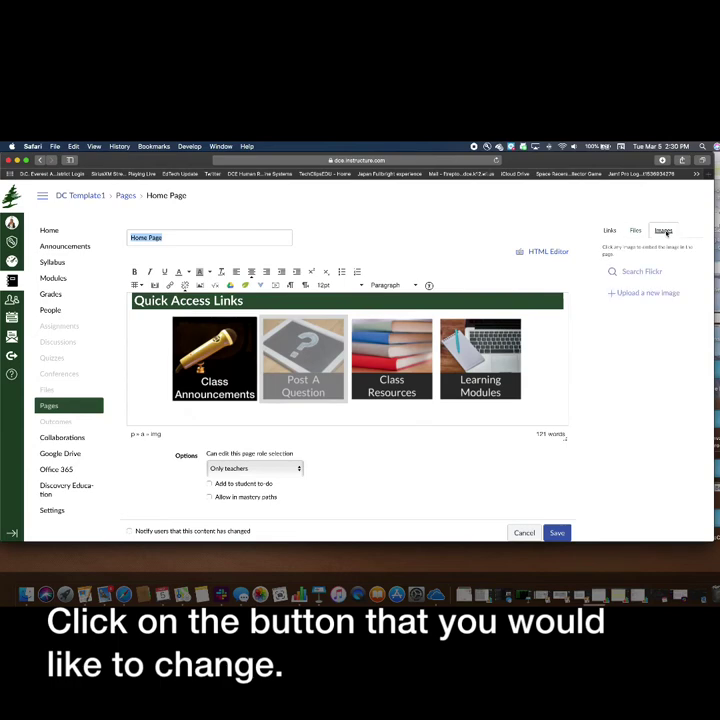
pyautogui.click(642, 293)
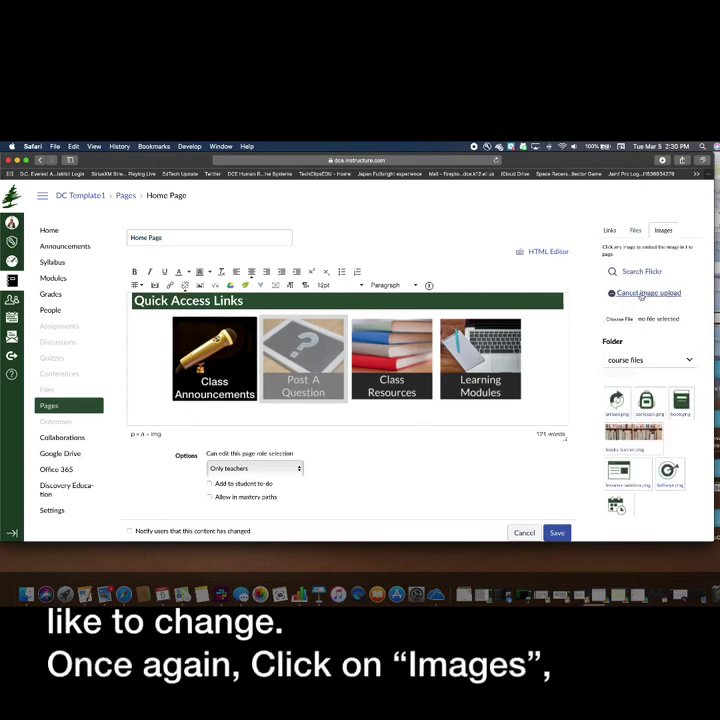
pyautogui.click(622, 317)
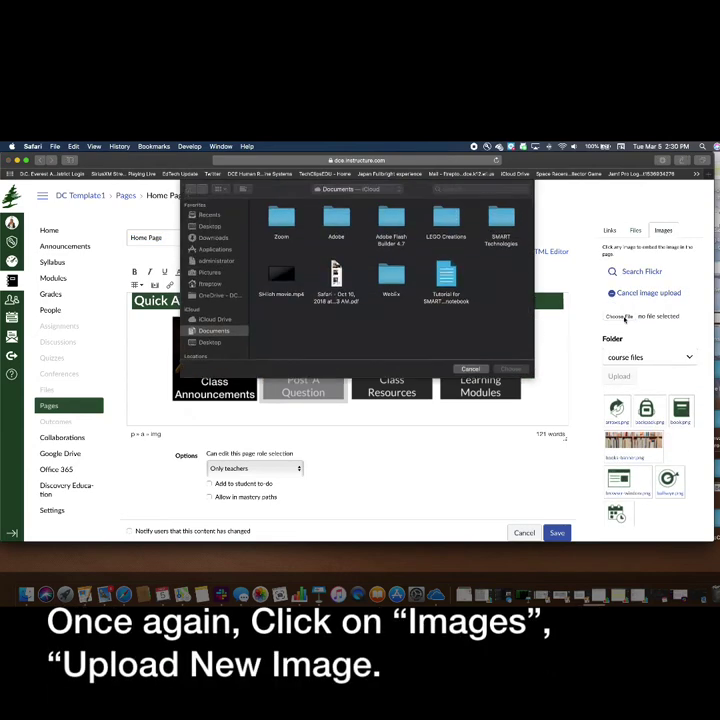
pyautogui.click(211, 226)
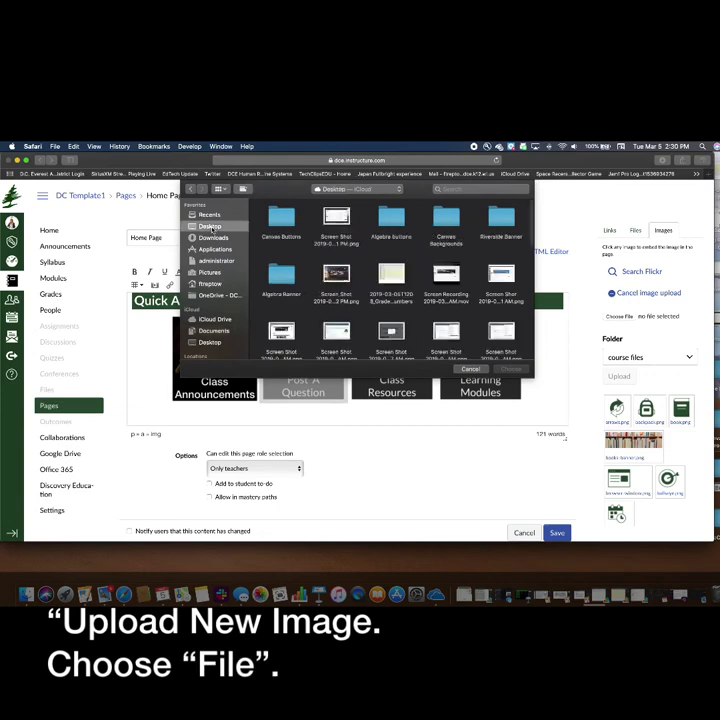
pyautogui.click(277, 220)
pyautogui.doubleClick(277, 220)
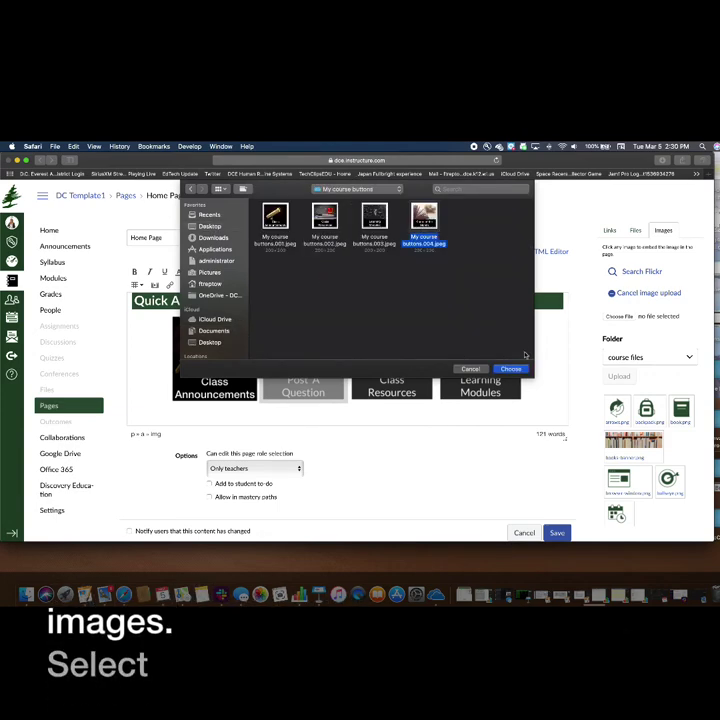
pyautogui.click(512, 369)
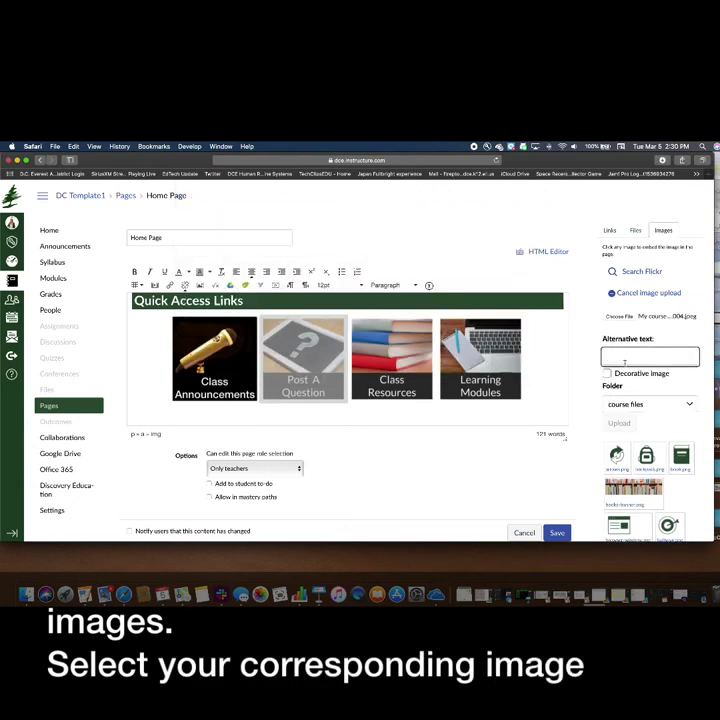
pyautogui.write('Quest')
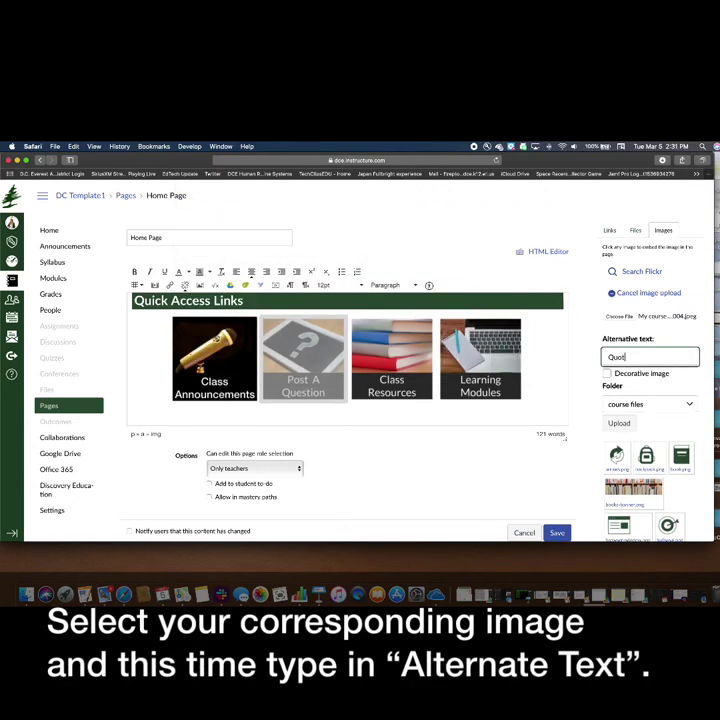
pyautogui.write('e of the Mon')
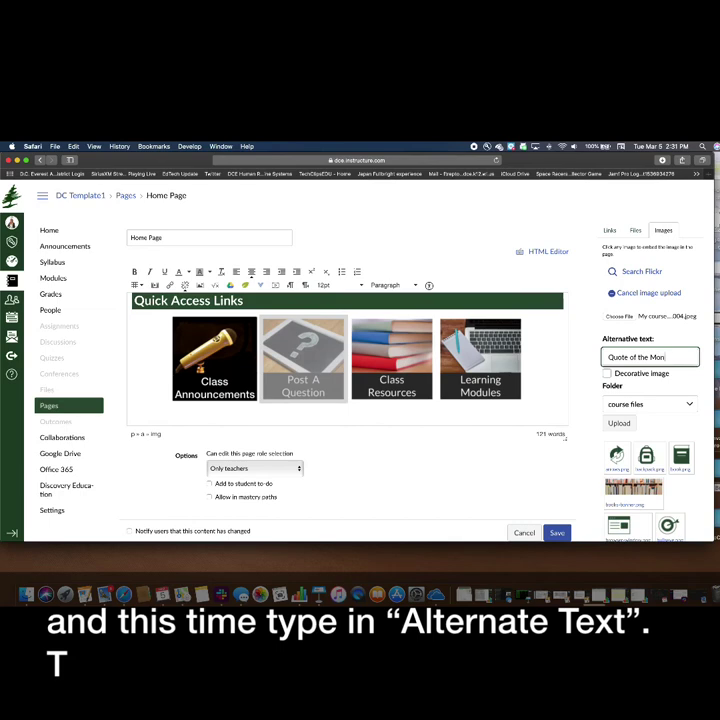
pyautogui.write('th')
pyautogui.click(619, 423)
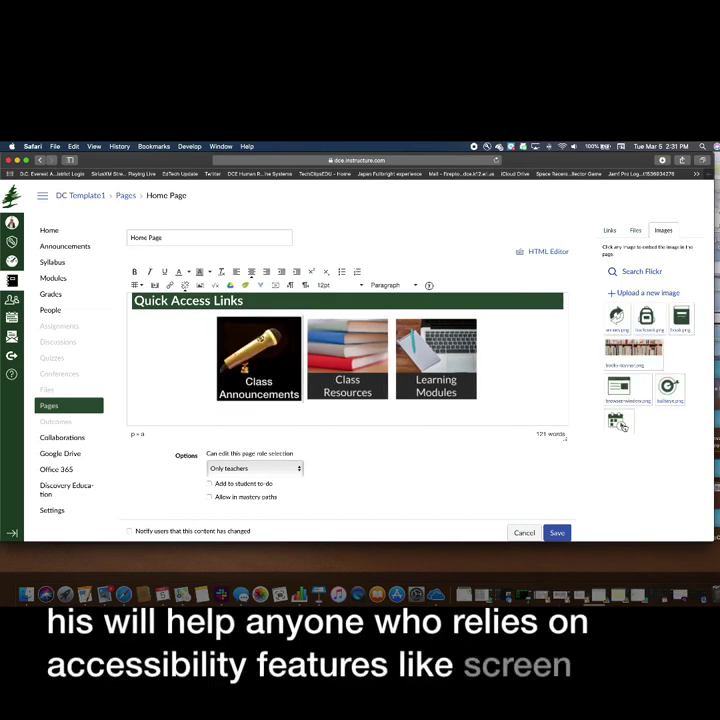
# Save the home page, then open its more-actions menu from the Pages view.
pyautogui.click(557, 533)
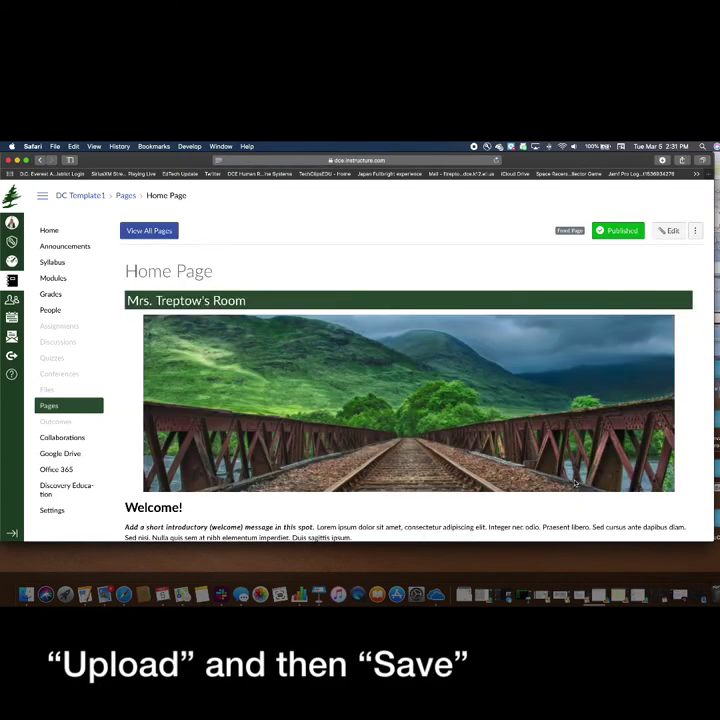
pyautogui.scroll(-5, 575, 484)
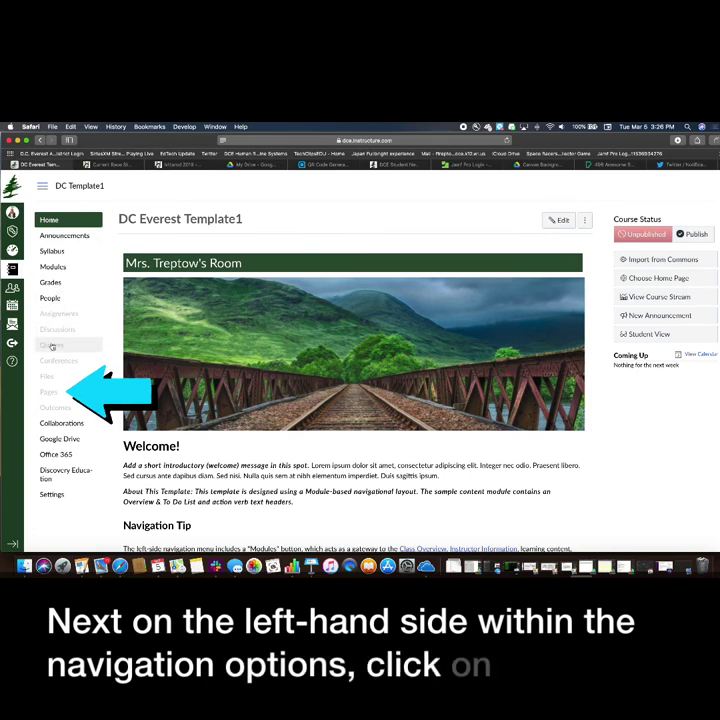
pyautogui.click(50, 392)
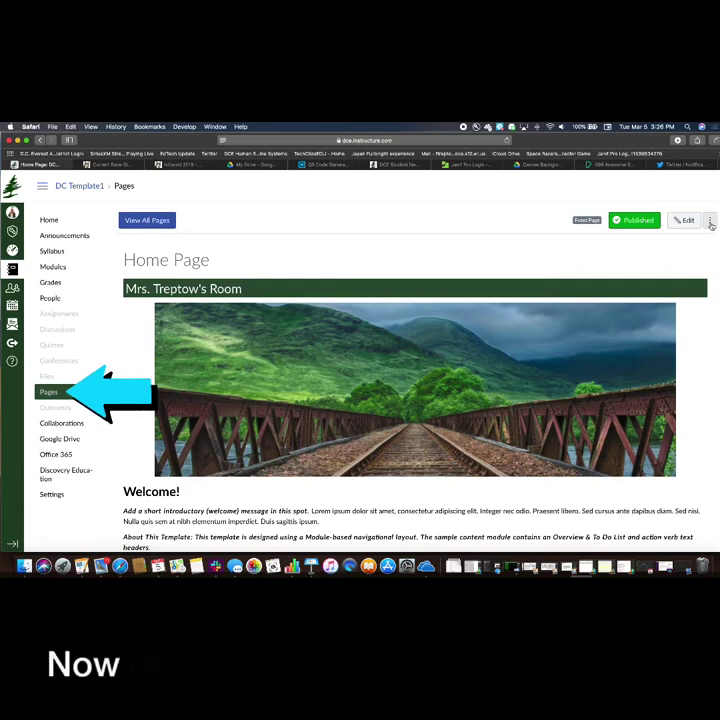
pyautogui.click(710, 221)
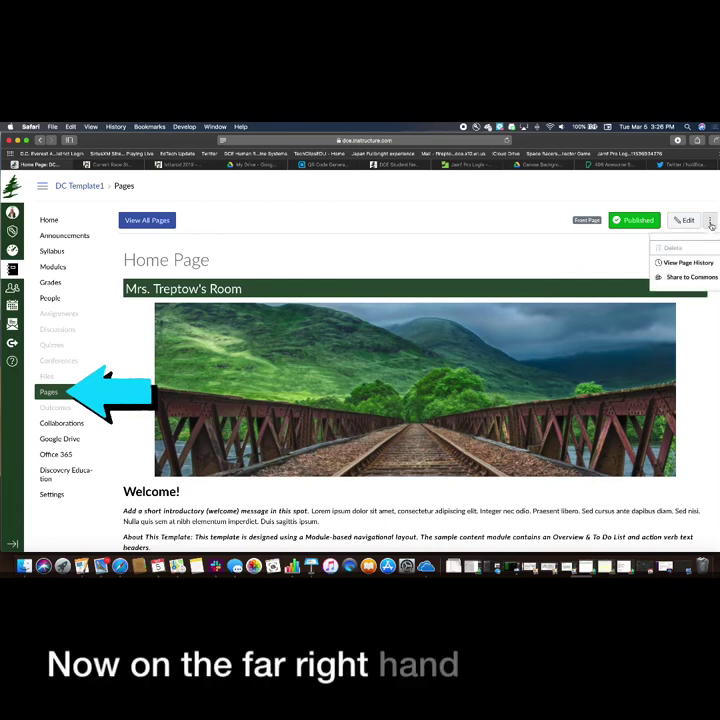
# Share to Commons for Only Me, titled 'Algebra Home Page' with description 'Algebra 1 home page'.
pyautogui.click(704, 279)
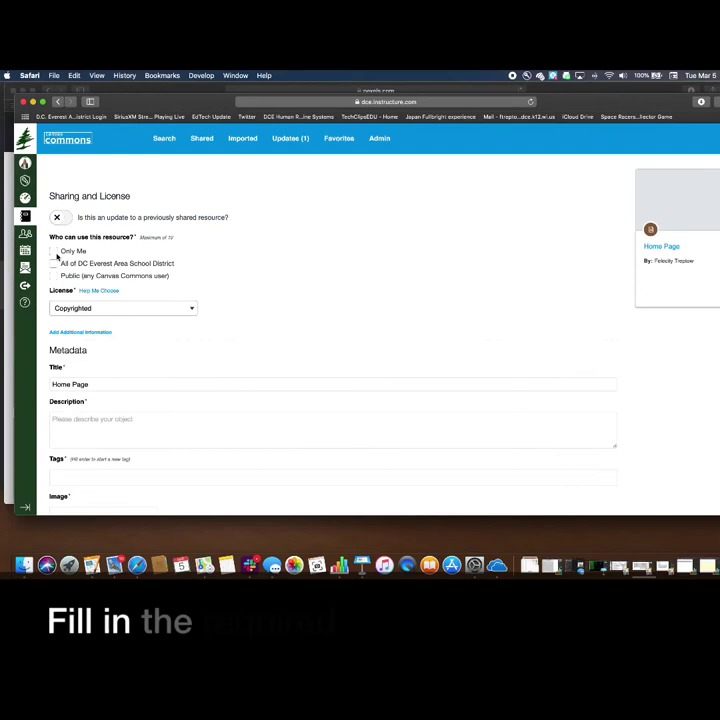
pyautogui.click(54, 251)
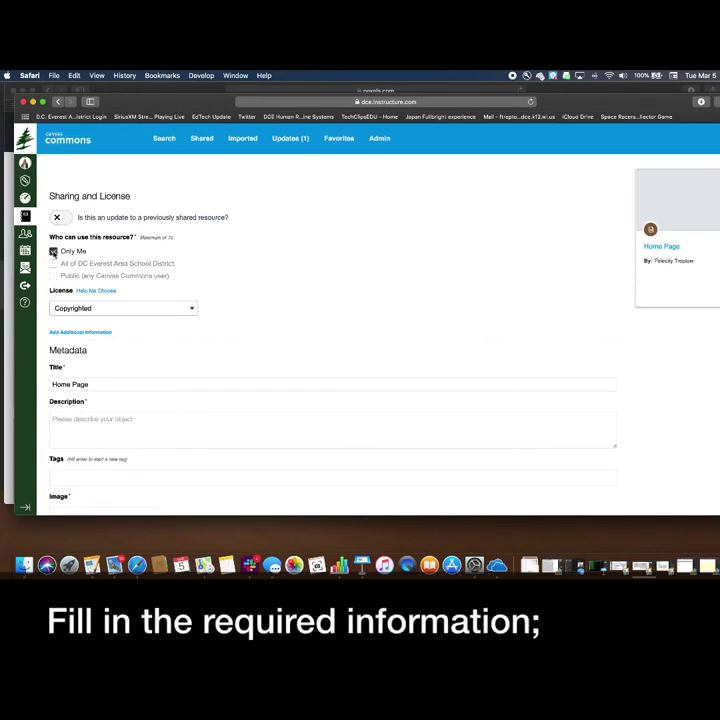
pyautogui.scroll(-2, 100, 312)
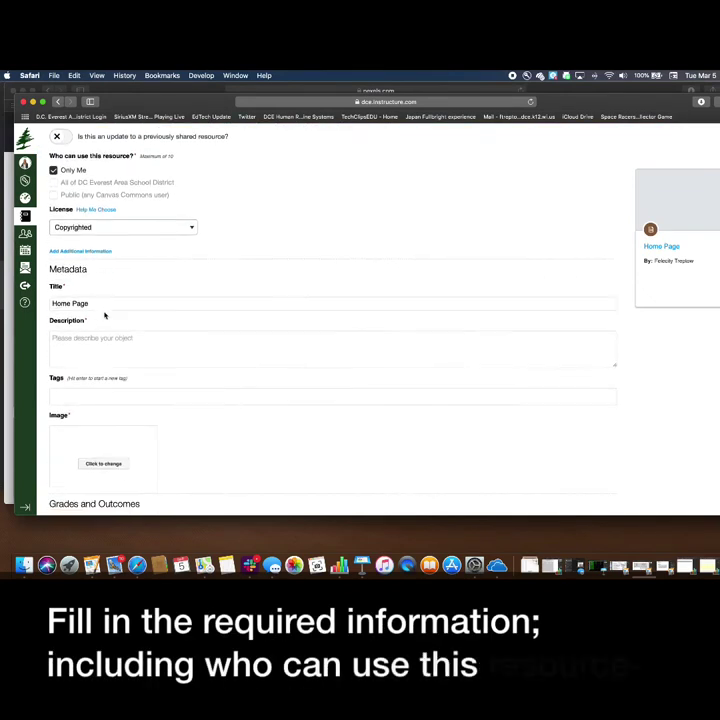
pyautogui.click(84, 302)
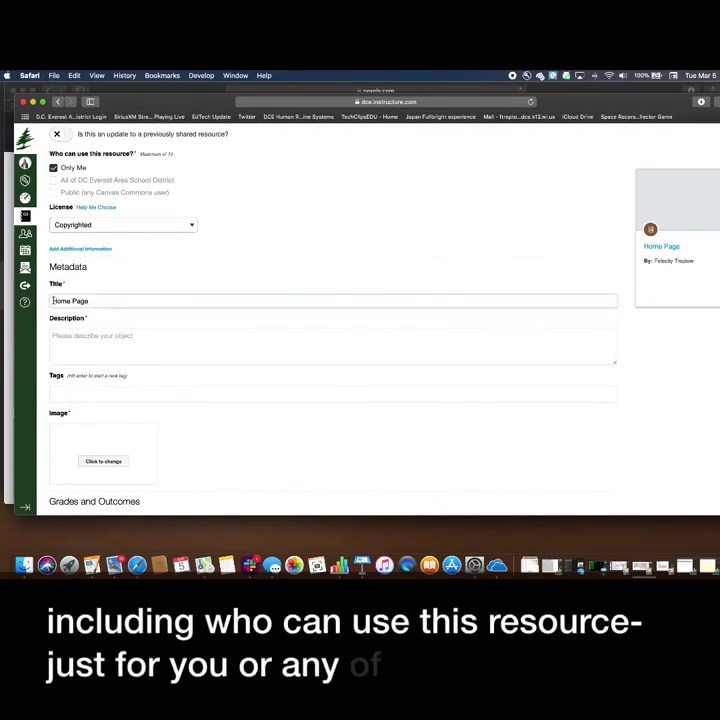
pyautogui.click(53, 301)
pyautogui.write('Algebra')
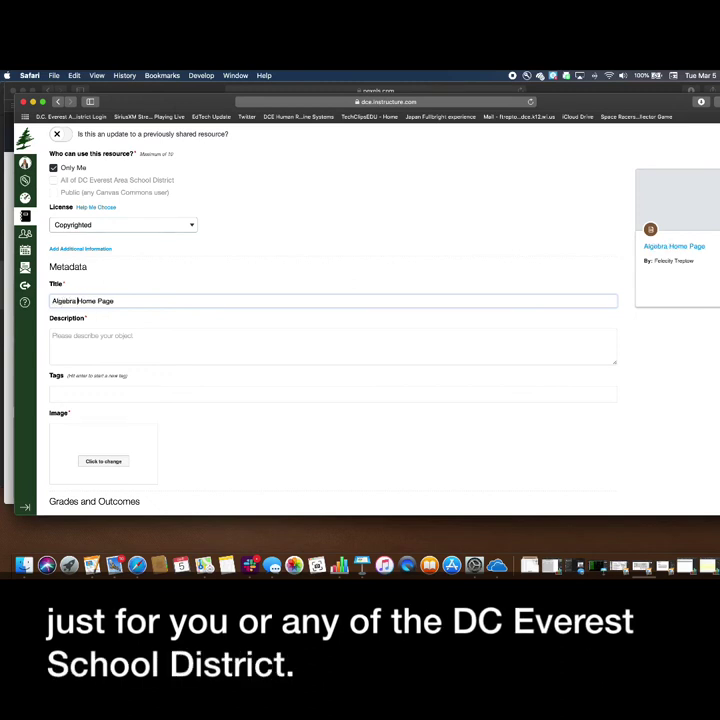
pyautogui.click(56, 335)
pyautogui.write('A')
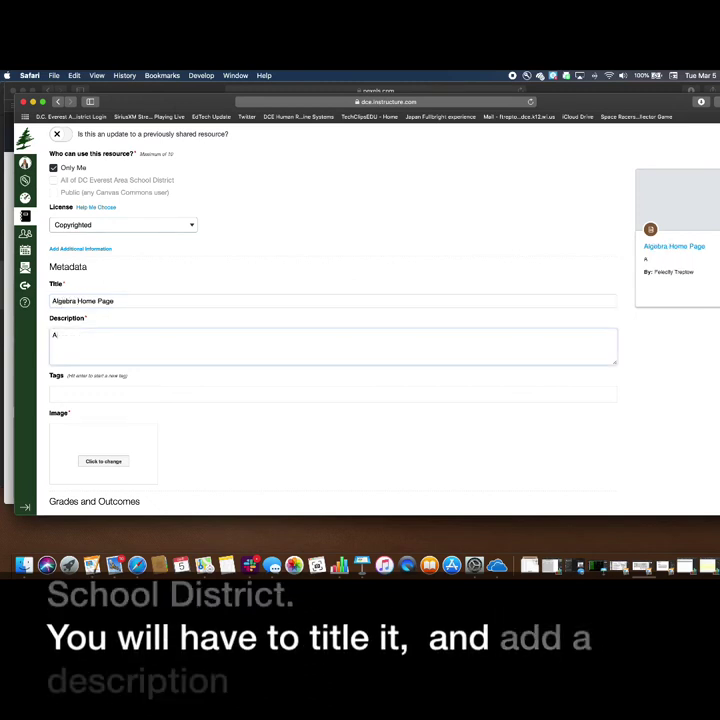
pyautogui.write('lgebra 1 h')
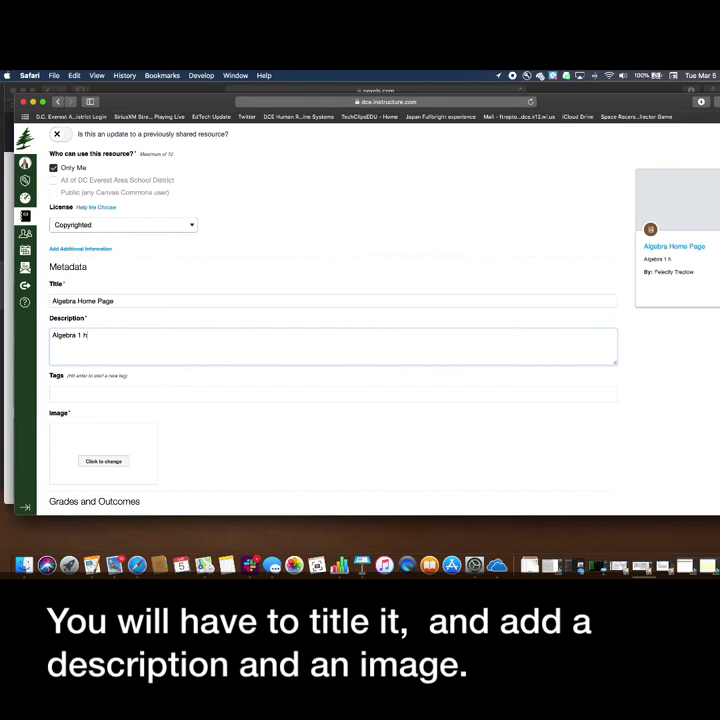
pyautogui.write('ome page')
pyautogui.scroll(-3, 125, 410)
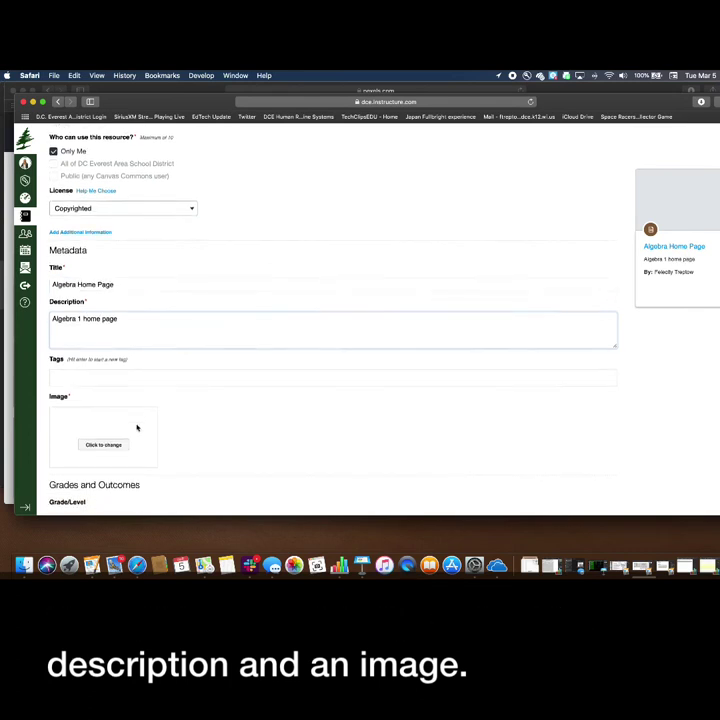
# Use the jpeg from Desktop > Algebra Banner as the resource image and save the crop.
pyautogui.click(115, 392)
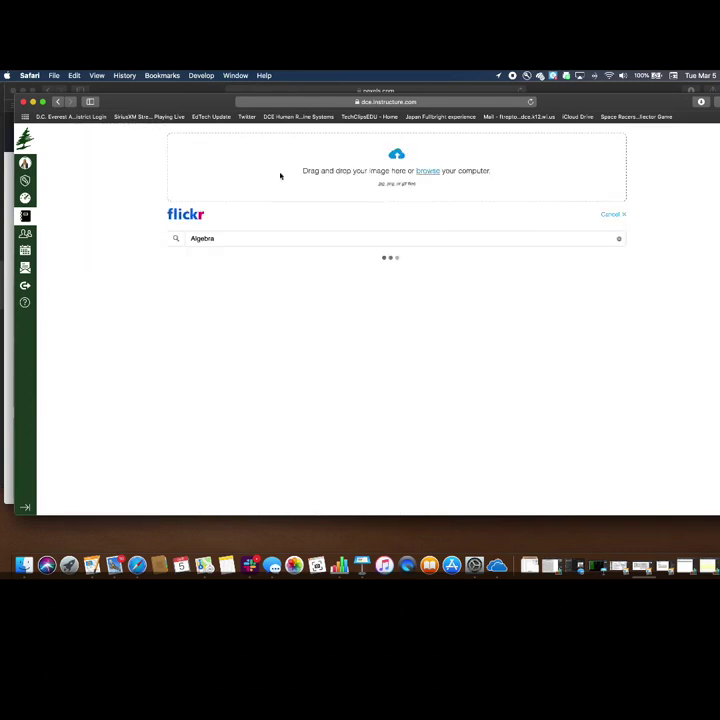
pyautogui.click(432, 172)
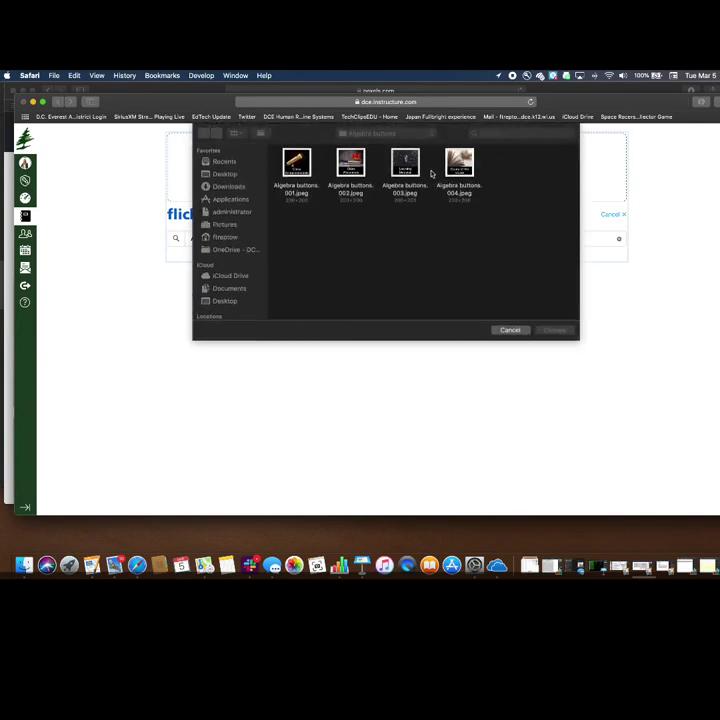
pyautogui.click(226, 175)
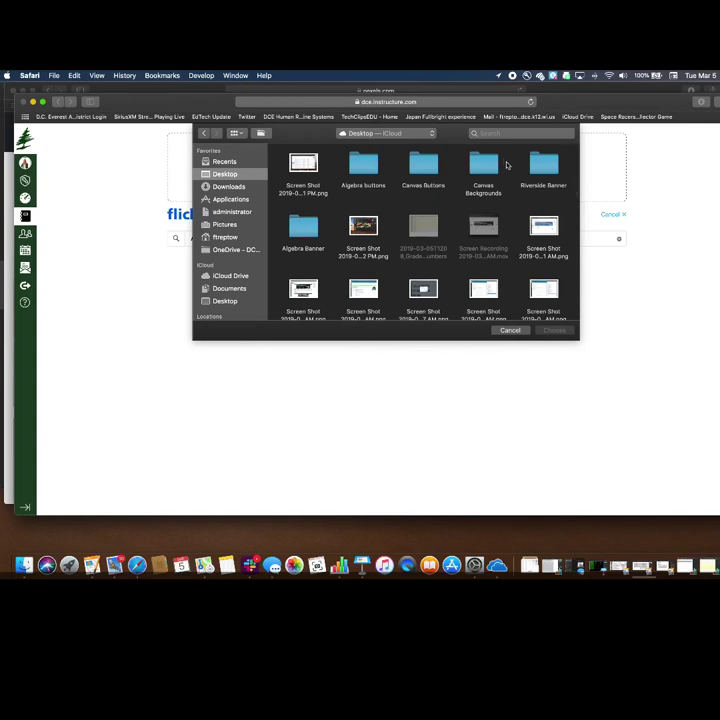
pyautogui.doubleClick(317, 226)
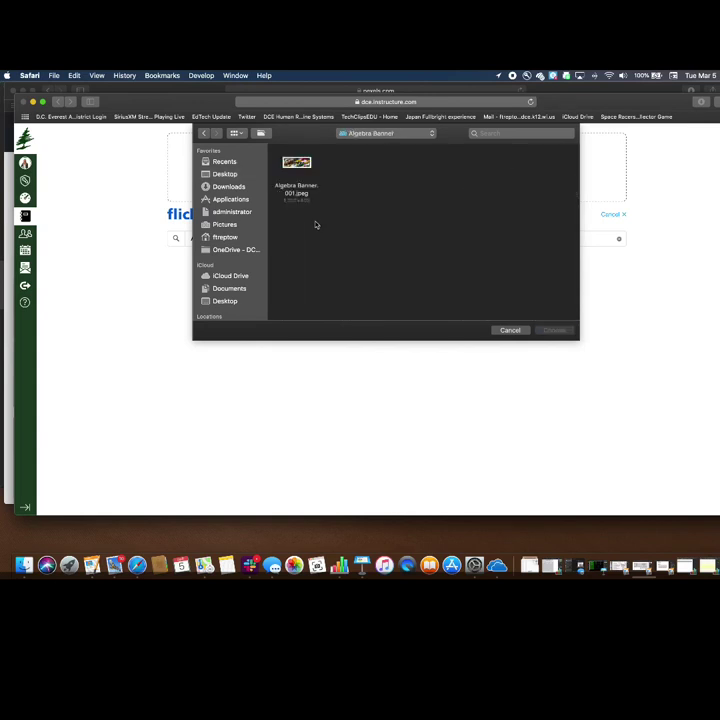
pyautogui.doubleClick(304, 169)
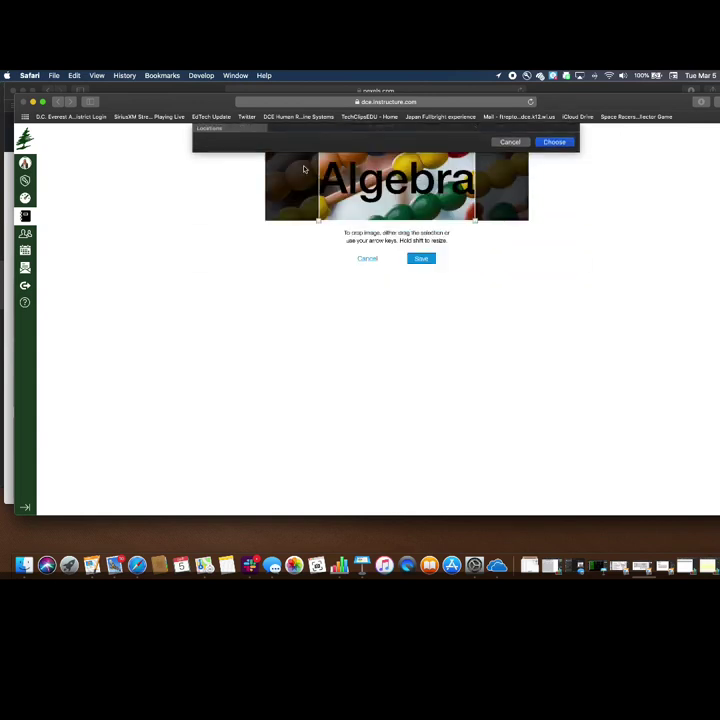
pyautogui.click(420, 259)
pyautogui.scroll(-3, 335, 325)
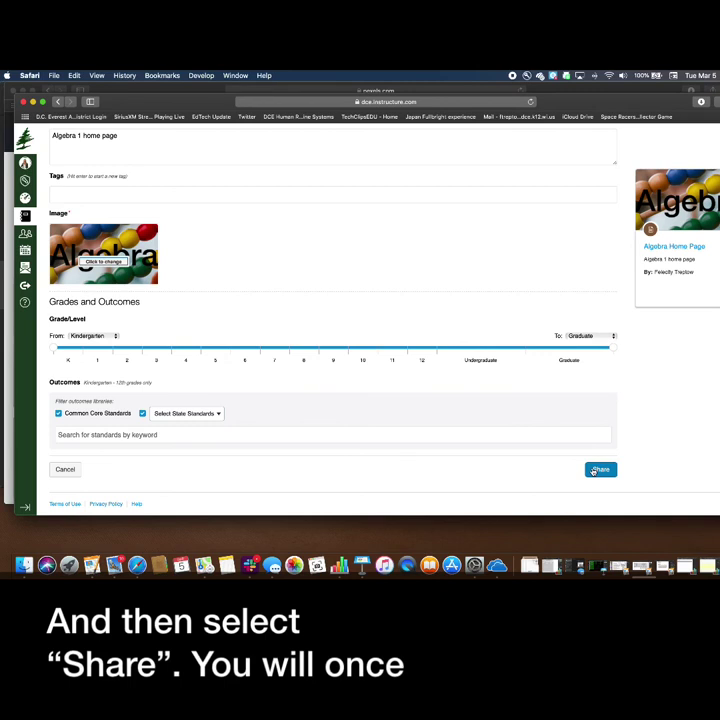
# Share the Algebra Home Page resource and view My Shared Resources.
pyautogui.click(597, 470)
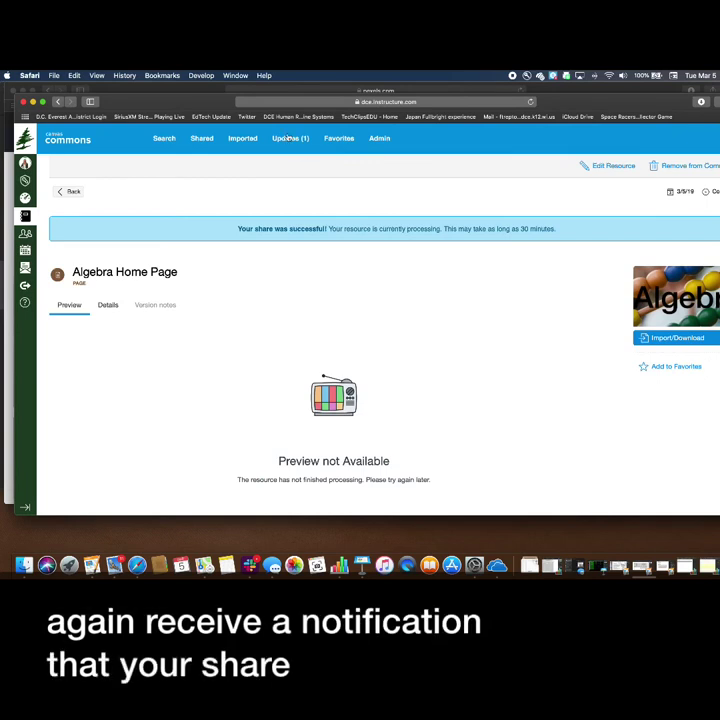
pyautogui.click(194, 140)
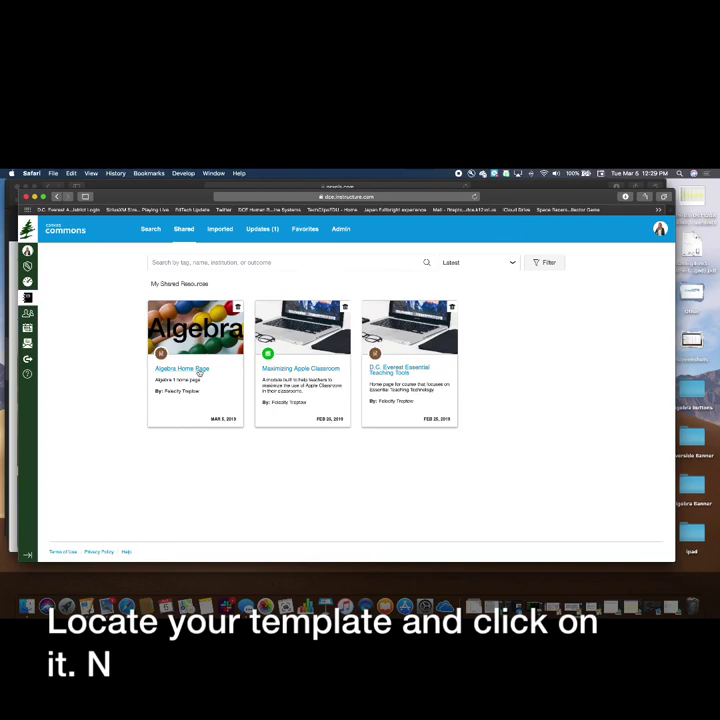
# Open the Algebra Home Page resource and show its Import/Download course list.
pyautogui.click(199, 373)
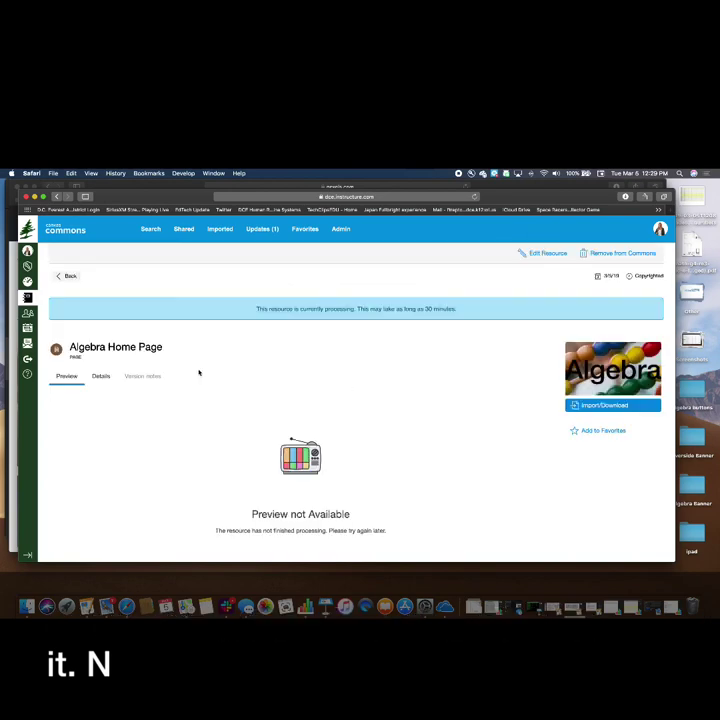
pyautogui.click(622, 404)
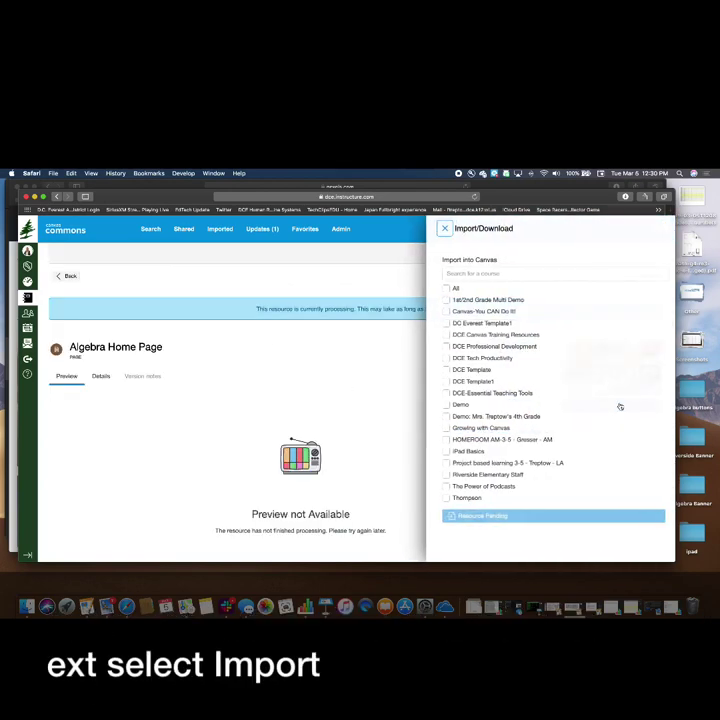